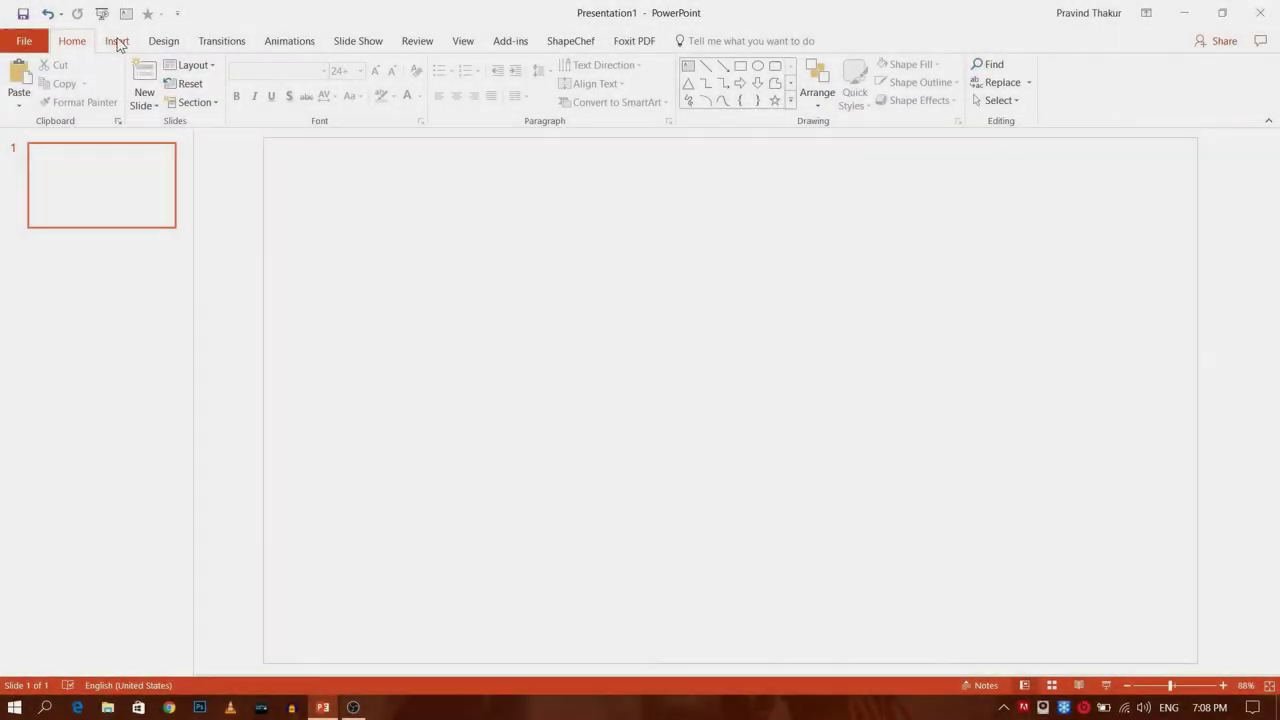
# Draw a tall, narrow rectangle at the slide's lower right with no outline.
pyautogui.click(117, 41)
pyautogui.click(269, 90)
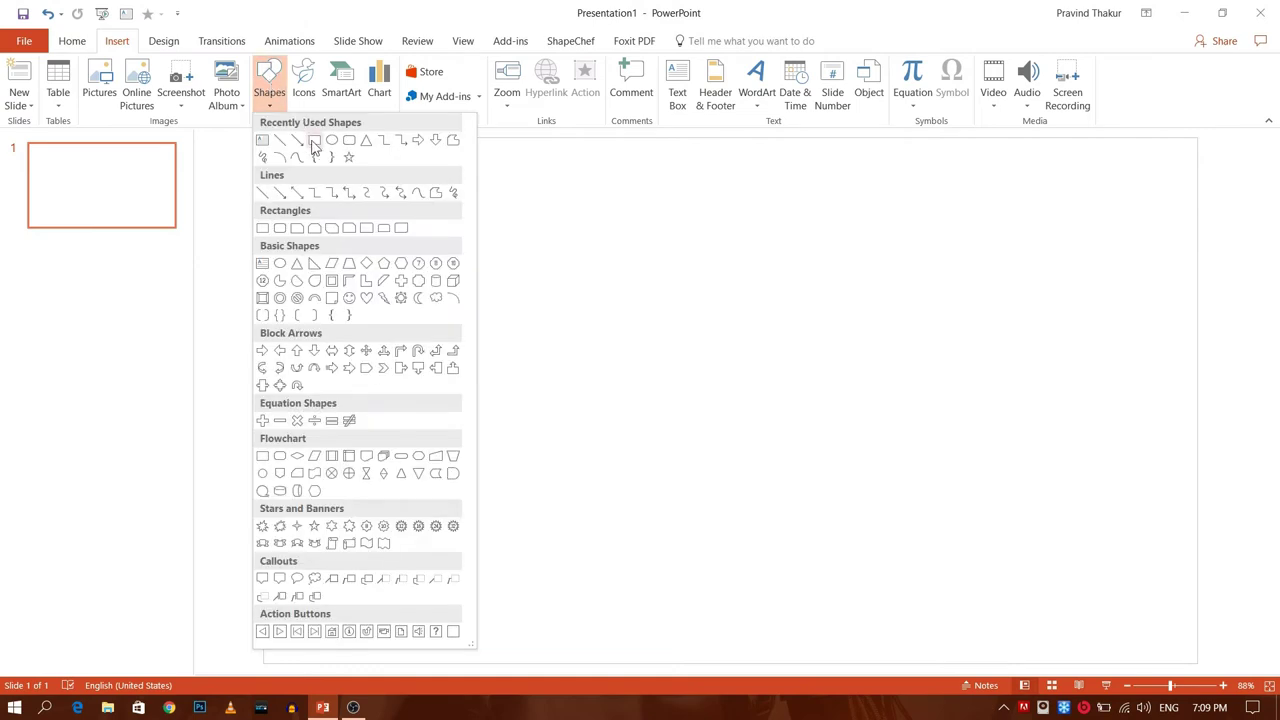
pyautogui.click(313, 141)
pyautogui.moveTo(915, 414)
pyautogui.mouseDown()
pyautogui.moveTo(960, 543)
pyautogui.moveTo(970, 660)
pyautogui.mouseUp()
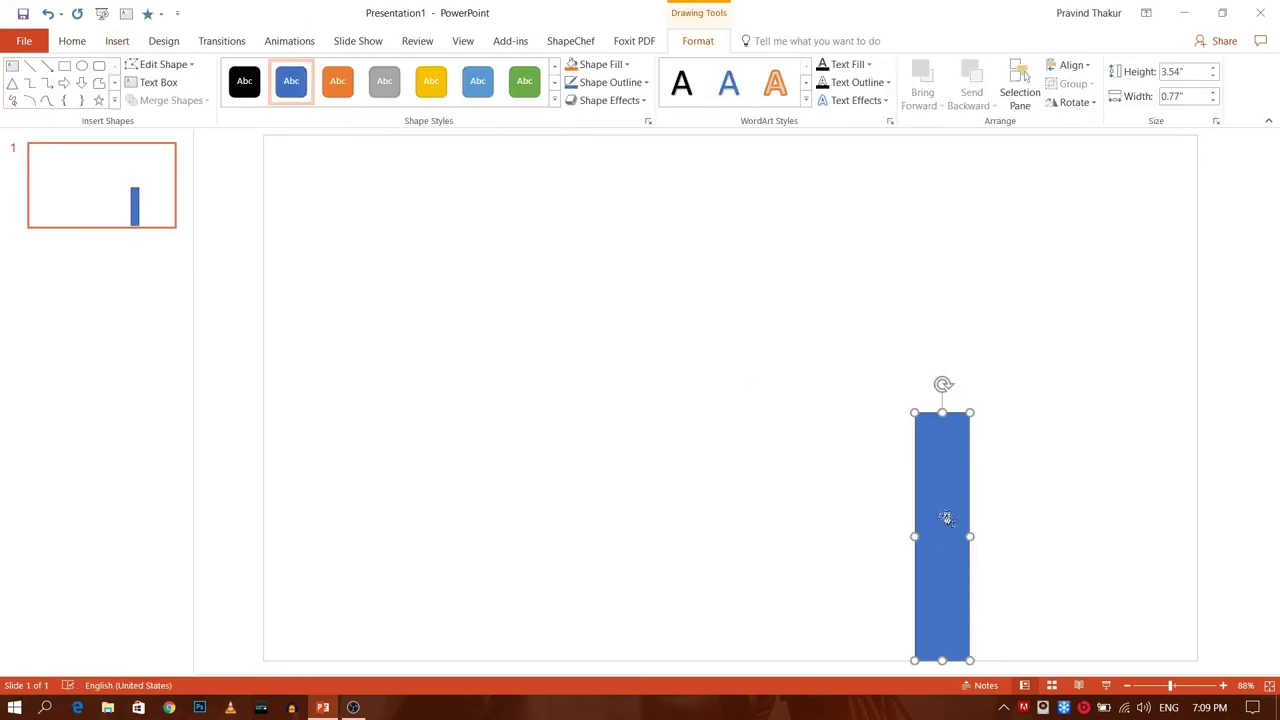
pyautogui.click(612, 82)
pyautogui.click(594, 228)
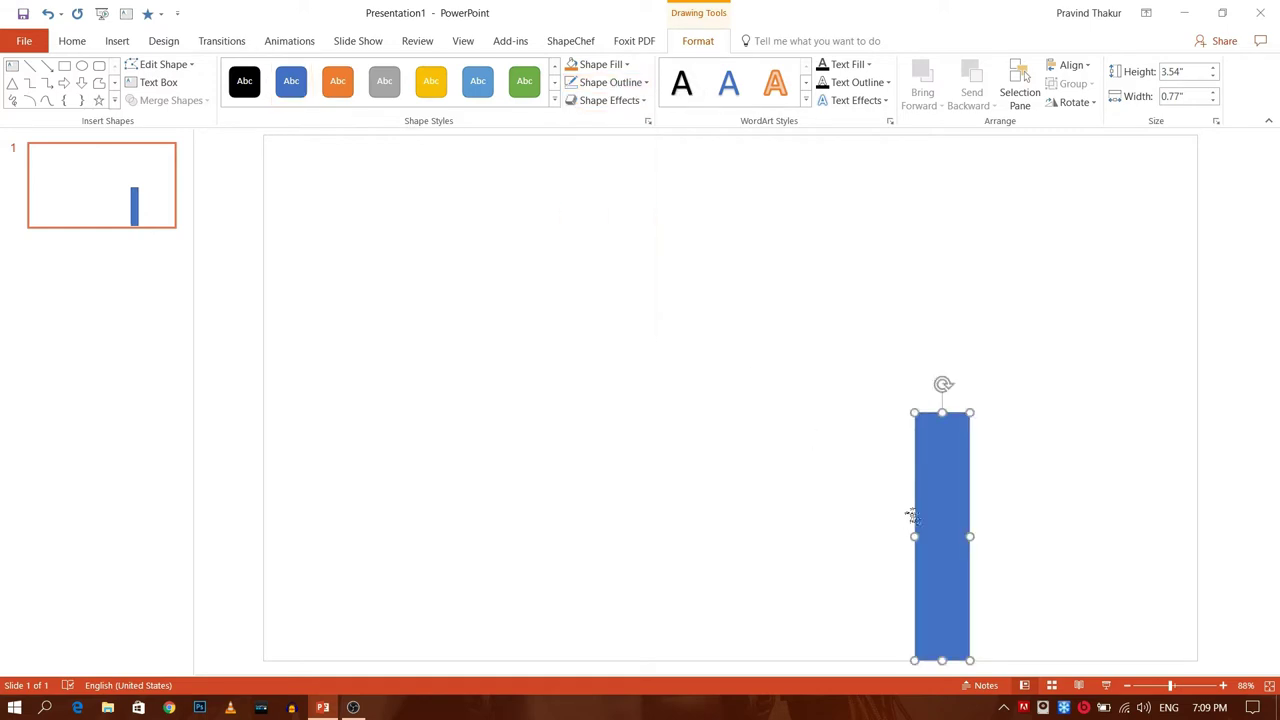
pyautogui.moveTo(942, 521)
pyautogui.mouseDown()
pyautogui.moveTo(1021, 521)
pyautogui.moveTo(892, 521)
pyautogui.moveTo(918, 536)
pyautogui.mouseUp()
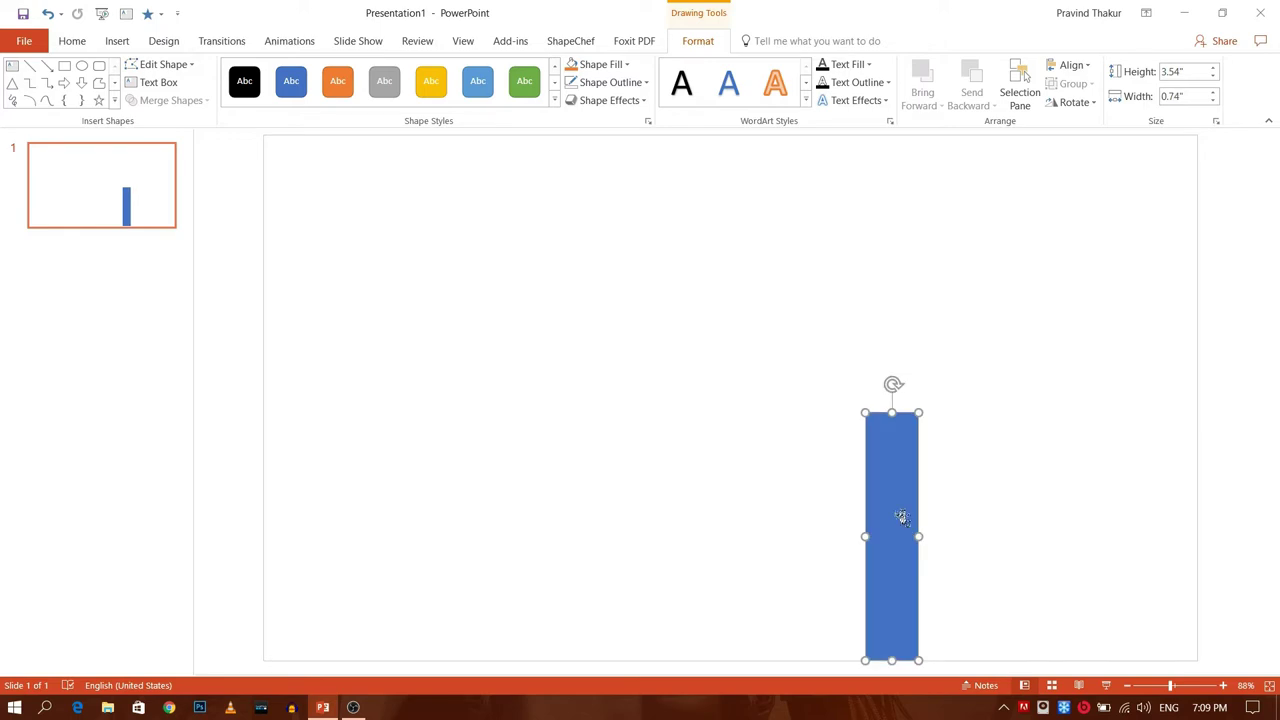
# Copy the bar and paste a duplicate of it.
pyautogui.rightClick(901, 514)
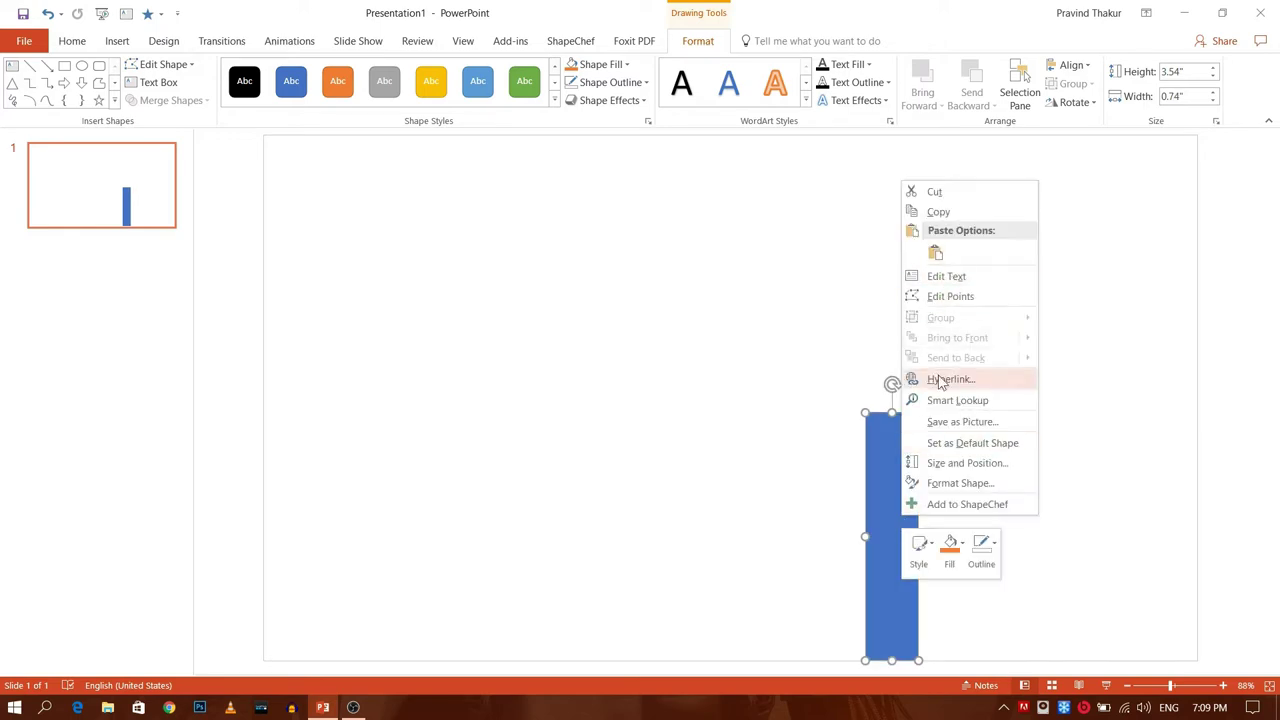
pyautogui.click(940, 212)
pyautogui.click(991, 418)
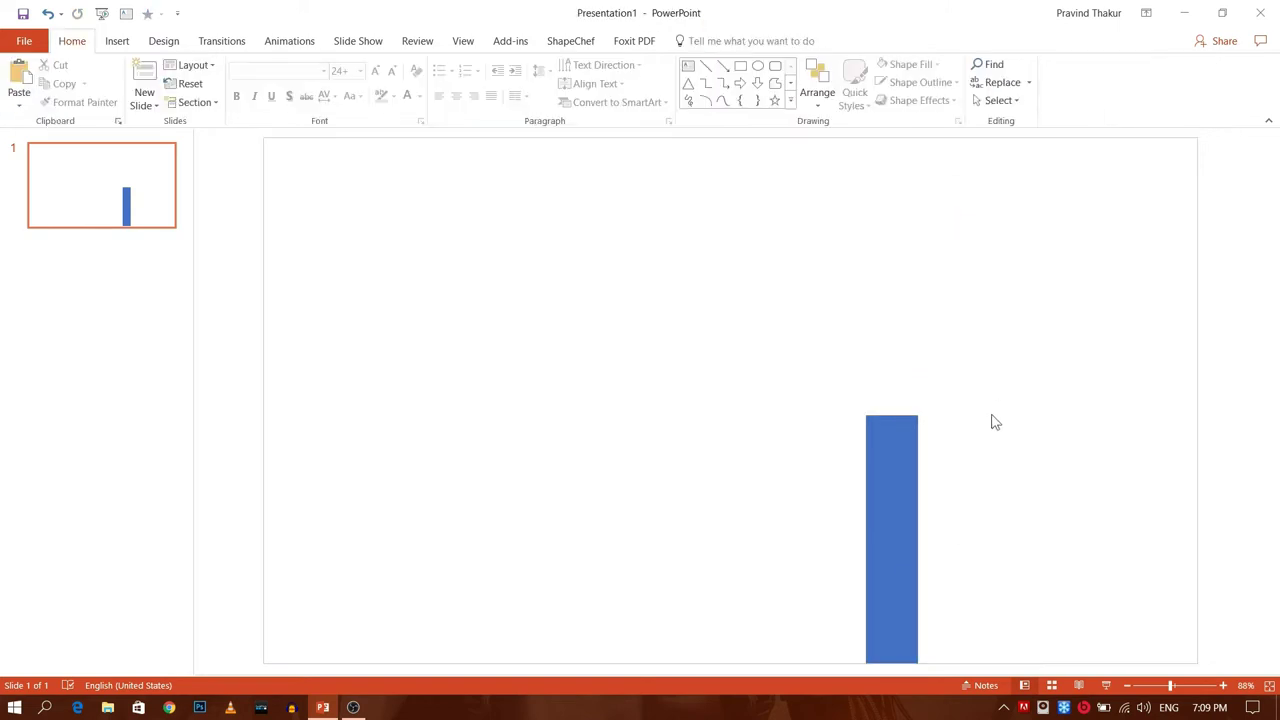
pyautogui.hotkey('ctrl', 'v')
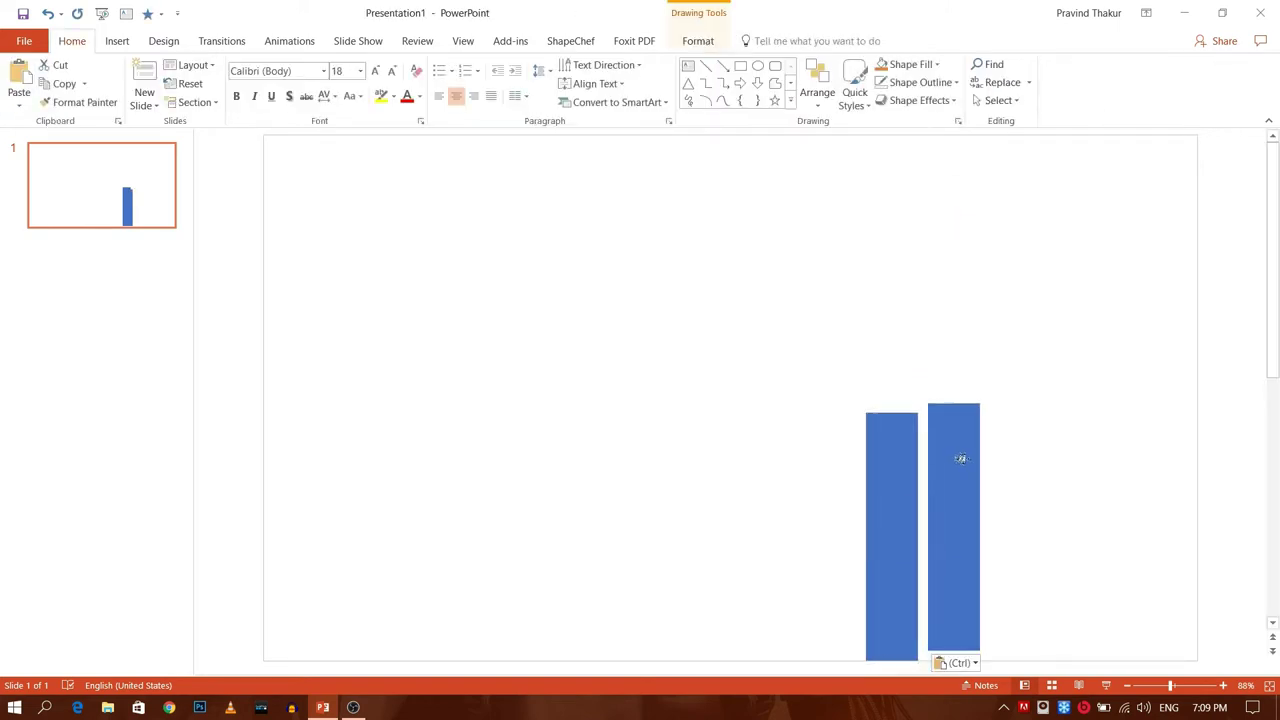
# Paste more copies of the bar and line up five bars side by side.
pyautogui.moveTo(910, 484); pyautogui.dragTo(970, 472)
pyautogui.rightClick(972, 480)
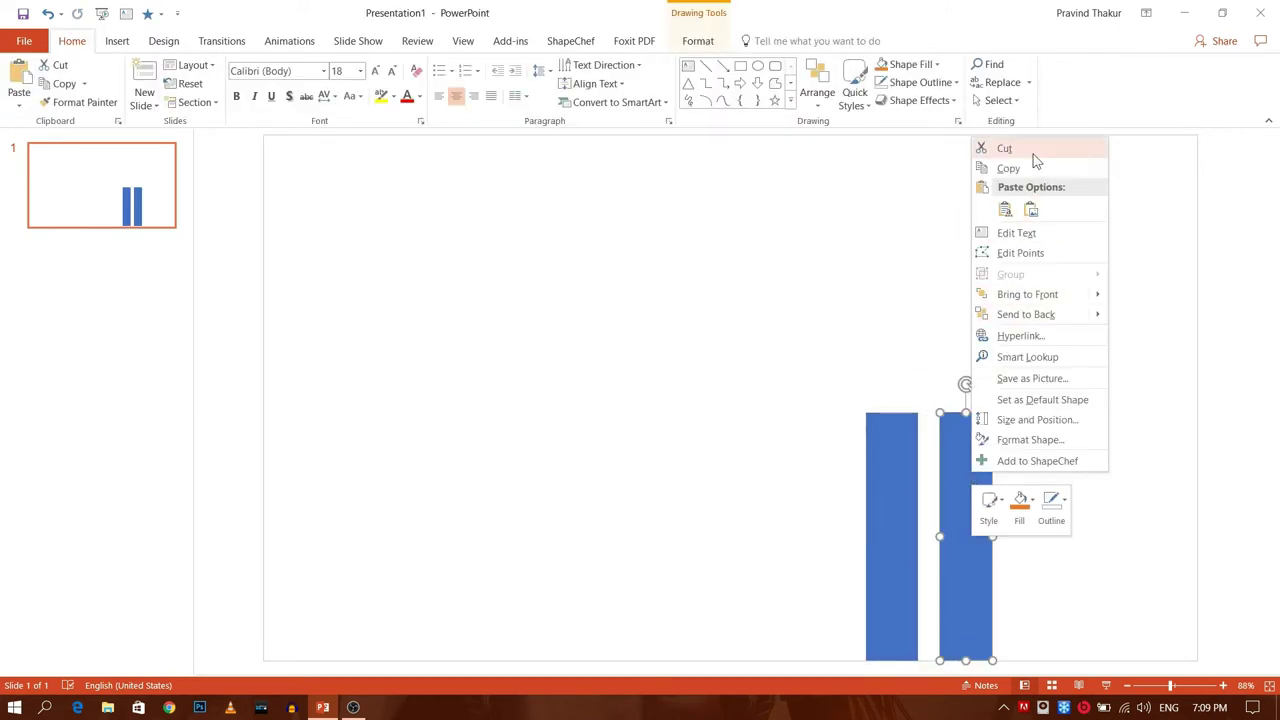
pyautogui.click(1027, 168)
pyautogui.rightClick(1041, 376)
pyautogui.click(1073, 404)
pyautogui.moveTo(969, 498)
pyautogui.mouseDown()
pyautogui.moveTo(1100, 471)
pyautogui.moveTo(1151, 497)
pyautogui.mouseUp()
pyautogui.moveTo(971, 489); pyautogui.dragTo(1089, 491)
pyautogui.moveTo(900, 486)
pyautogui.mouseDown()
pyautogui.moveTo(1008, 489)
pyautogui.moveTo(930, 484)
pyautogui.moveTo(900, 514)
pyautogui.mouseUp()
pyautogui.rightClick(843, 491)
pyautogui.click(874, 526)
pyautogui.click(755, 477)
pyautogui.click(957, 514)
pyautogui.click(995, 518)
pyautogui.moveTo(995, 518); pyautogui.dragTo(1010, 518)
# Resize the bars to different heights, stretching the rightmost one tallest.
pyautogui.click(1151, 430)
pyautogui.moveTo(1152, 412); pyautogui.dragTo(1152, 312)
pyautogui.click(1081, 448)
pyautogui.moveTo(1081, 448); pyautogui.dragTo(1094, 446)
pyautogui.click(1026, 430)
pyautogui.moveTo(1026, 412); pyautogui.dragTo(1035, 422)
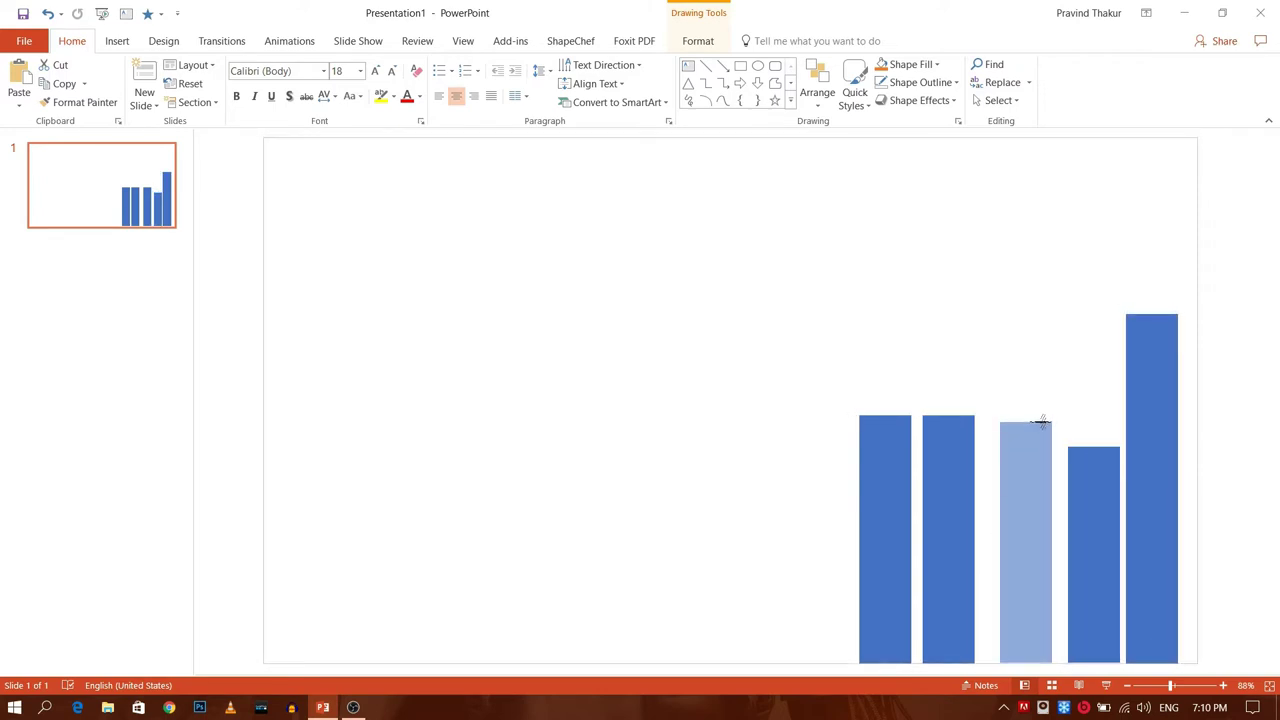
pyautogui.click(948, 430)
pyautogui.moveTo(948, 415)
pyautogui.mouseDown()
pyautogui.moveTo(903, 519)
pyautogui.moveTo(948, 380)
pyautogui.mouseUp()
pyautogui.click(889, 428)
pyautogui.click(952, 474)
# Shift the bars right to close the gaps and shorten the fourth bar slightly.
pyautogui.click(1027, 515)
pyautogui.moveTo(1027, 515); pyautogui.dragTo(1037, 515)
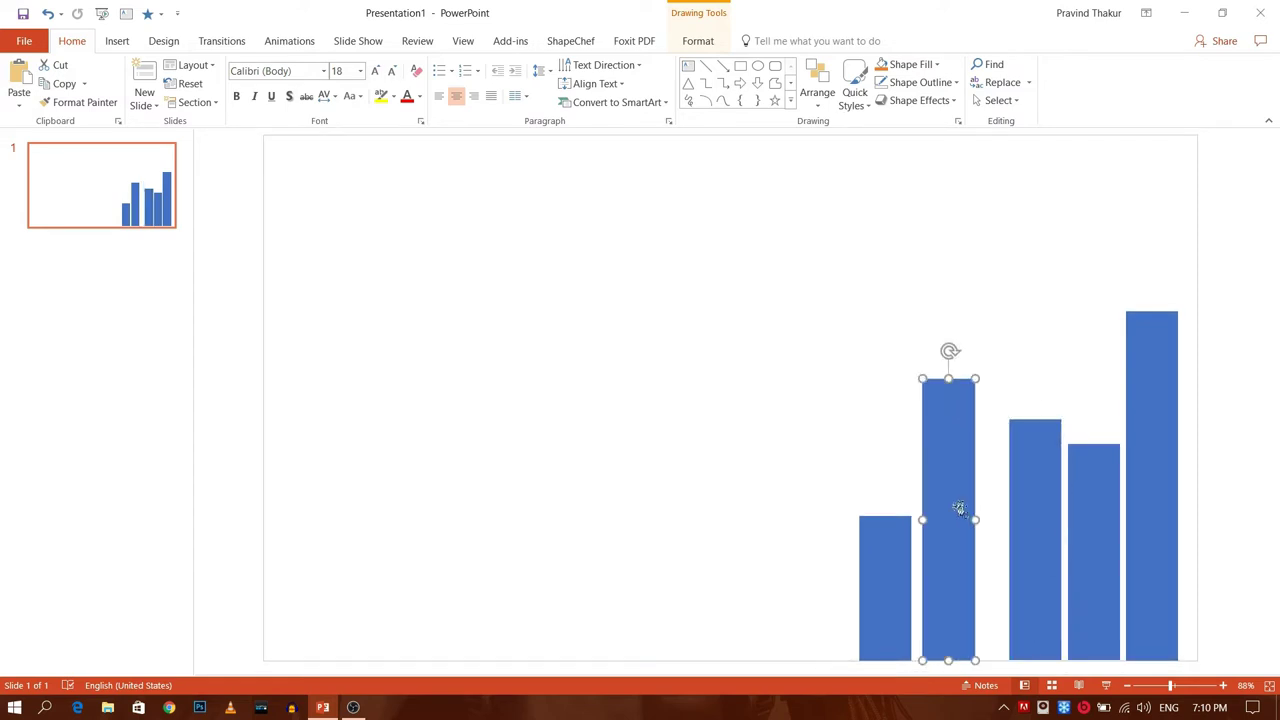
pyautogui.moveTo(960, 509); pyautogui.dragTo(992, 507)
pyautogui.moveTo(893, 543); pyautogui.dragTo(930, 543)
pyautogui.click(1094, 500)
pyautogui.moveTo(1094, 444); pyautogui.dragTo(1094, 456)
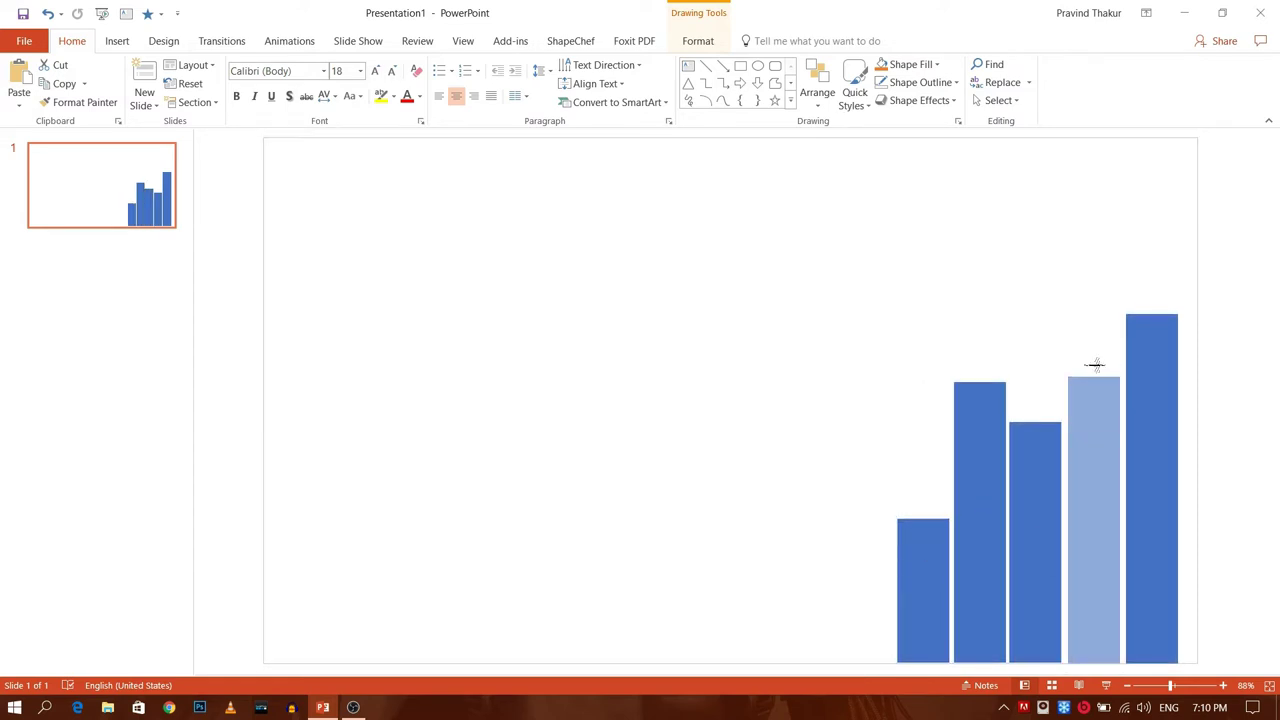
# Raise the first bar slightly, close the remaining gap, and marquee-select all five bars.
pyautogui.click(1043, 427)
pyautogui.click(926, 549)
pyautogui.moveTo(923, 516); pyautogui.dragTo(923, 498)
pyautogui.click(1090, 531)
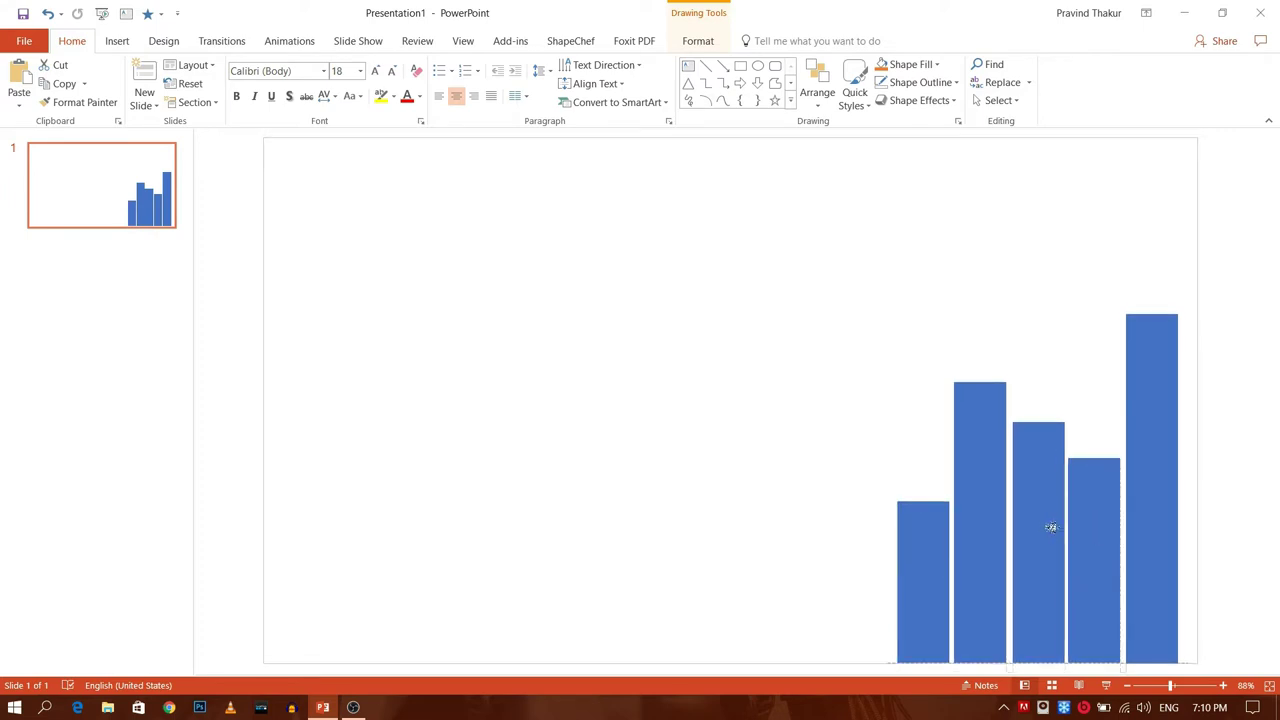
pyautogui.moveTo(1038, 523); pyautogui.dragTo(927, 530)
pyautogui.click(923, 531)
pyautogui.click(906, 328)
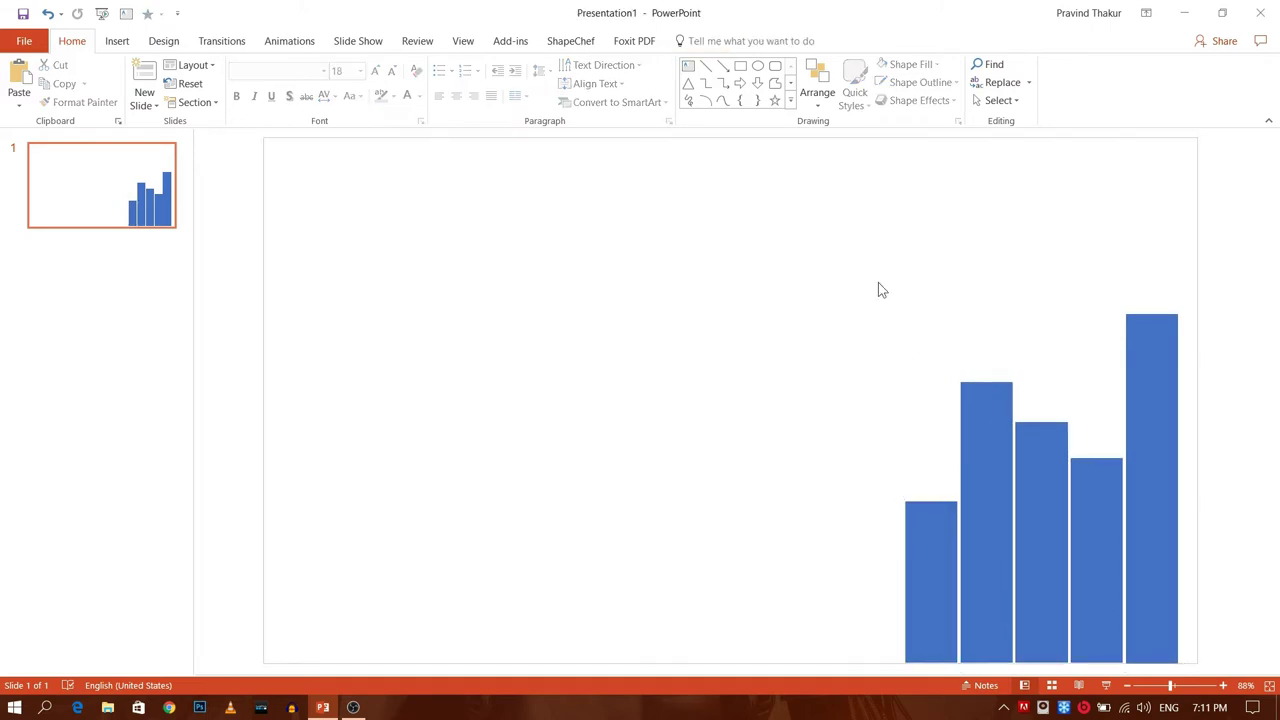
pyautogui.moveTo(855, 258); pyautogui.dragTo(1213, 686)
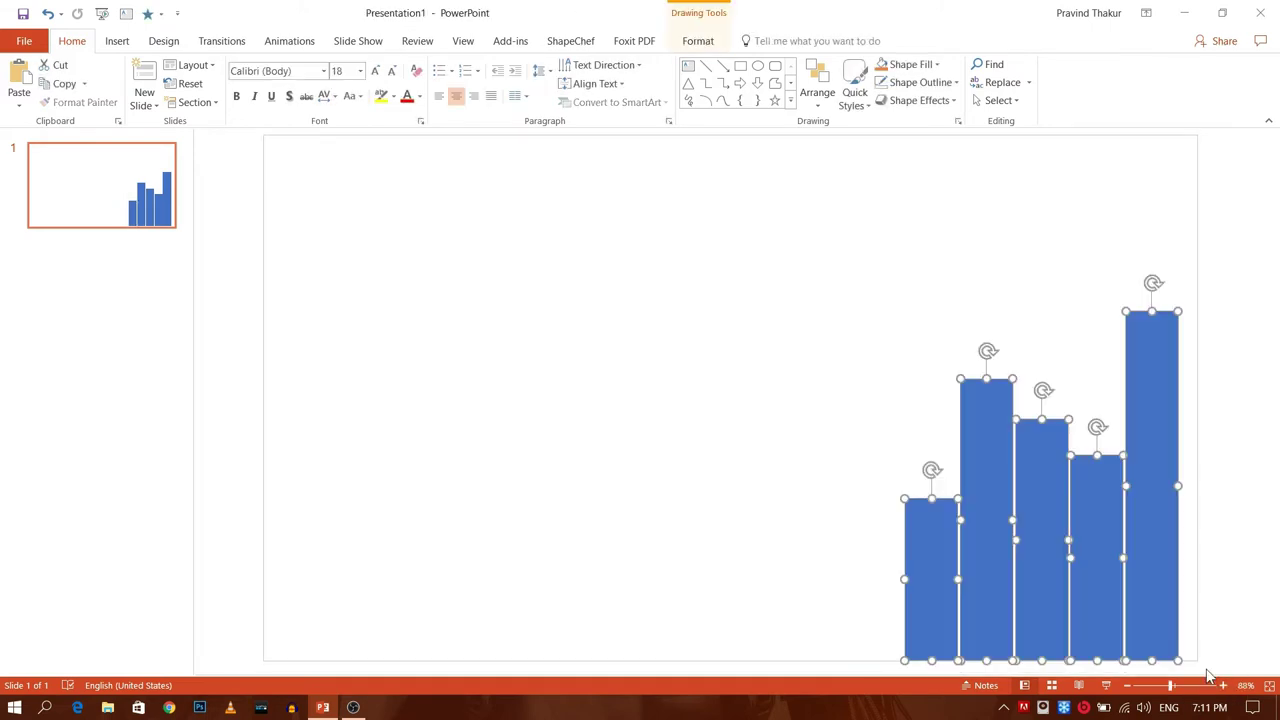
# Distribute the five bars horizontally and group them into one object.
pyautogui.click(817, 90)
pyautogui.moveTo(836, 320)
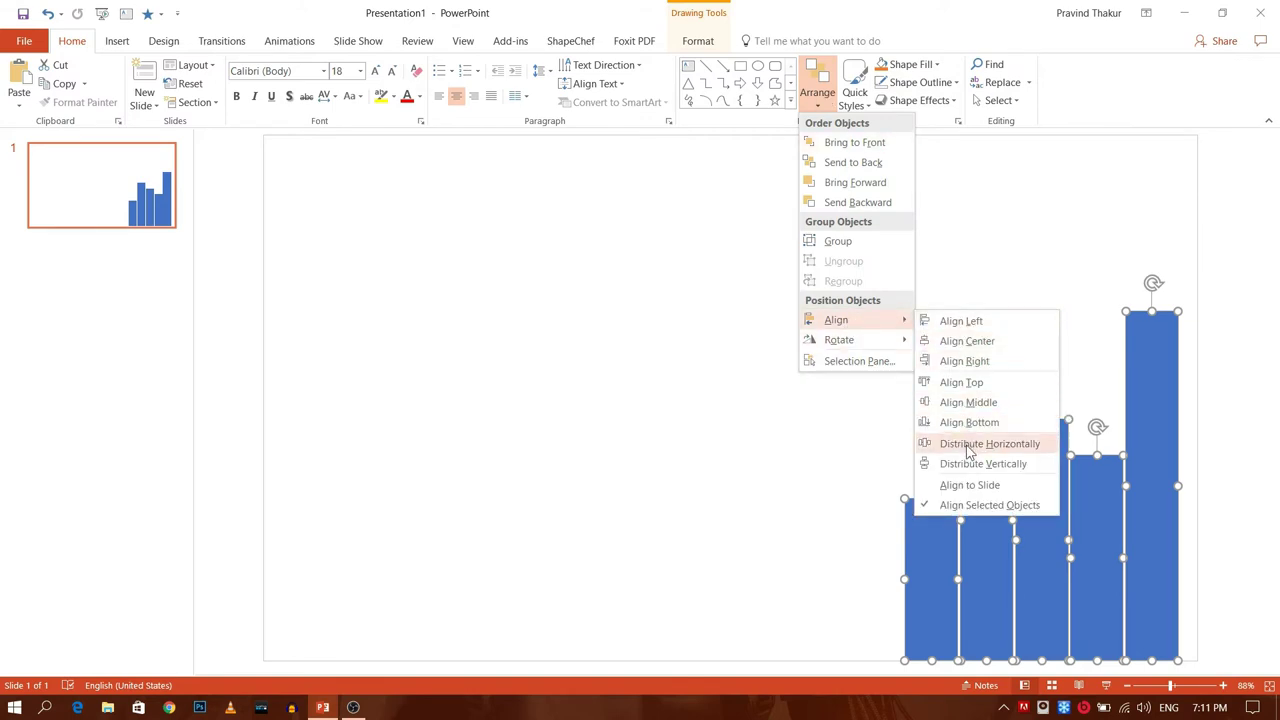
pyautogui.click(968, 443)
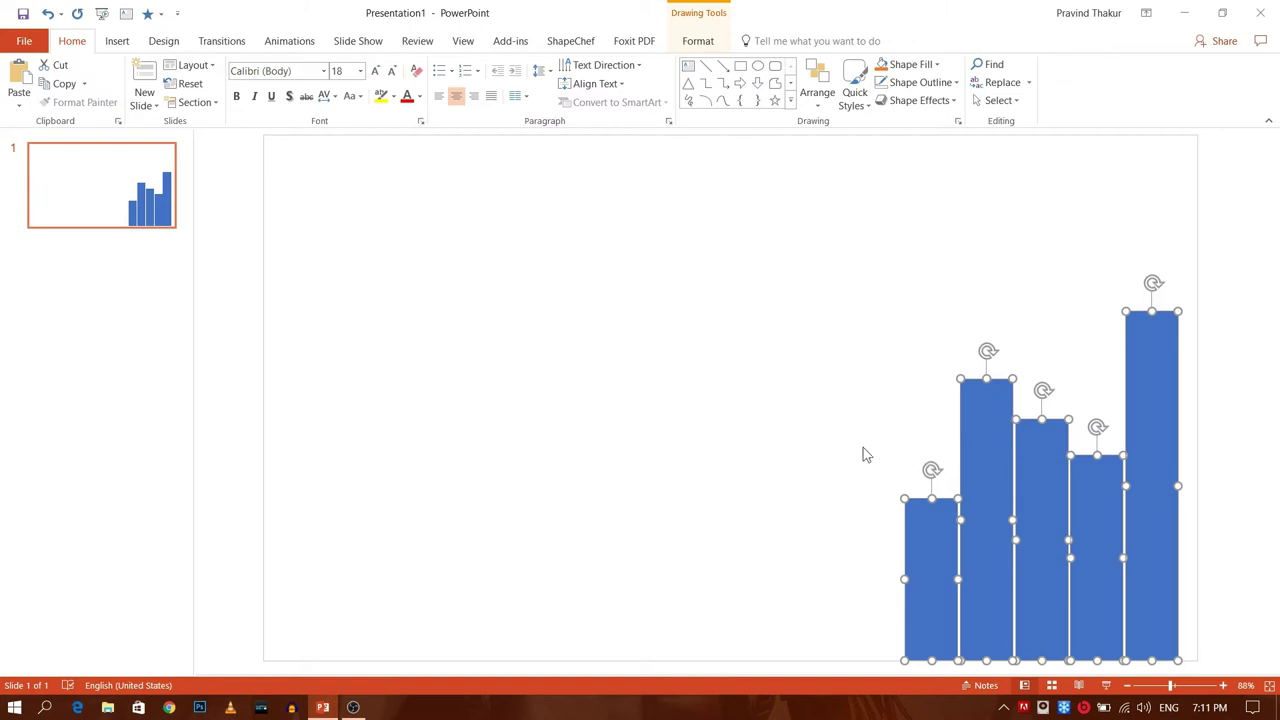
pyautogui.rightClick(999, 379)
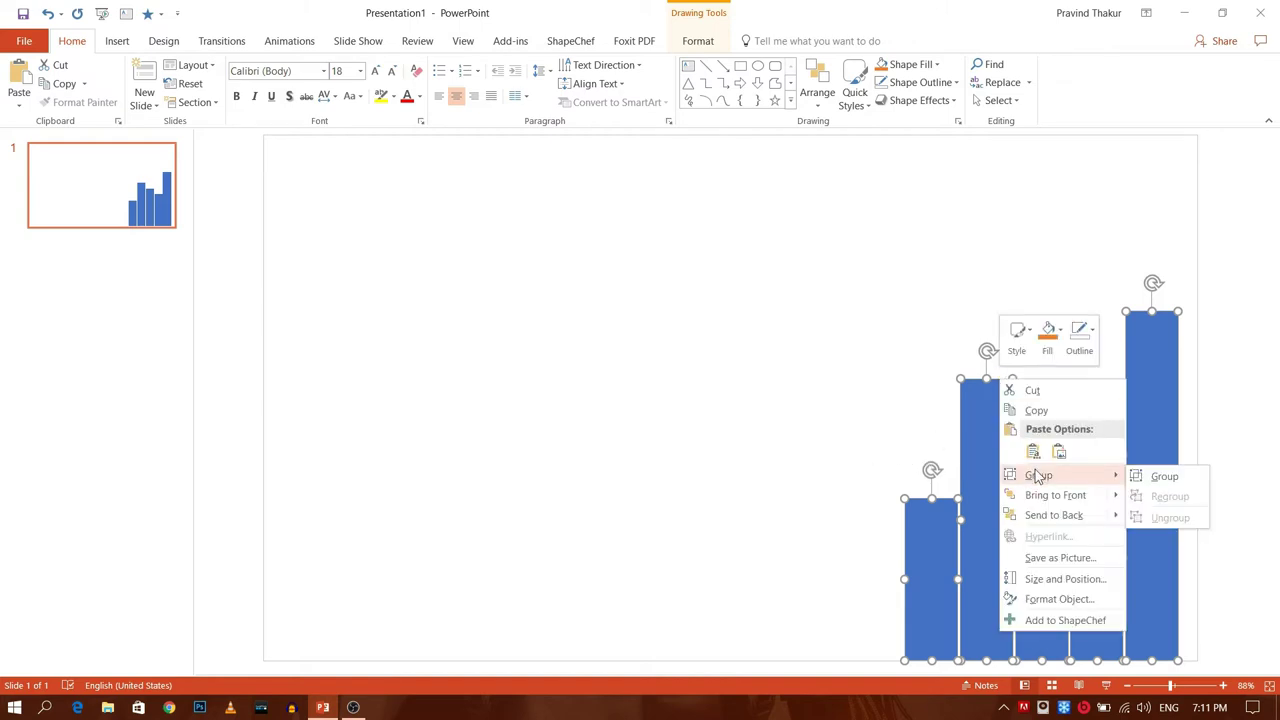
pyautogui.click(1139, 476)
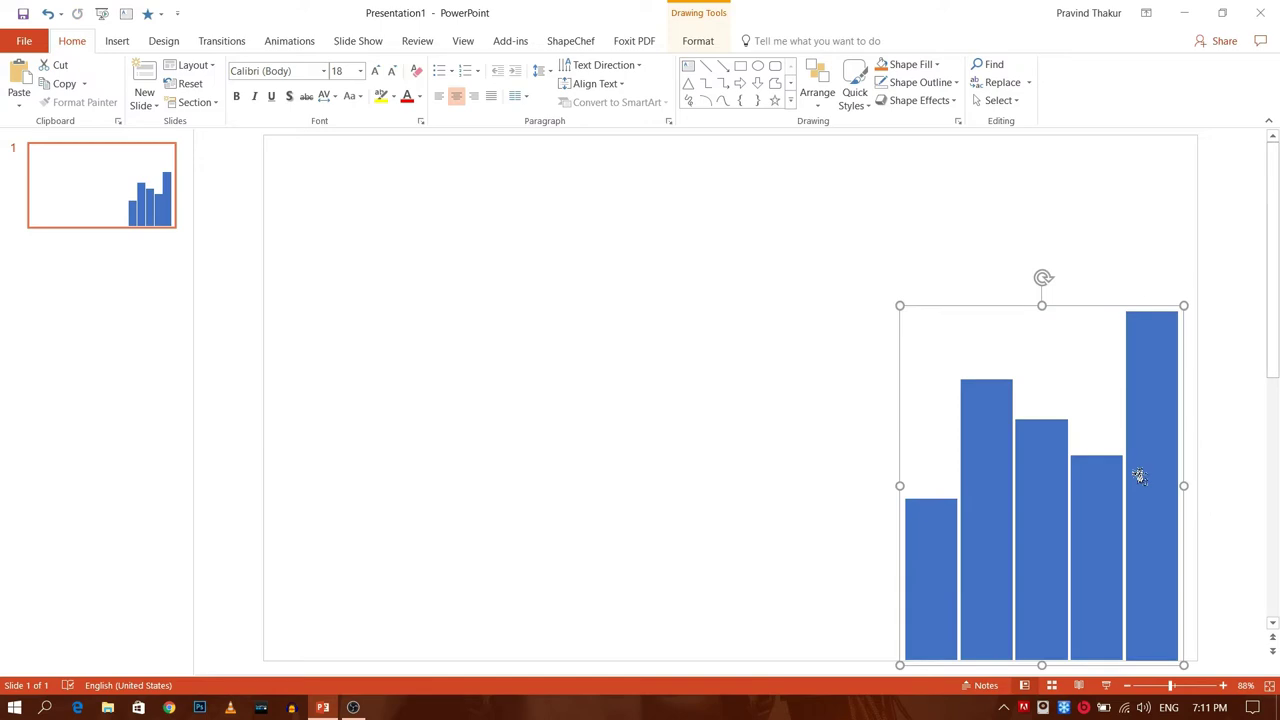
# Move the bar group slightly left from the slide's right edge.
pyautogui.moveTo(1090, 310); pyautogui.dragTo(1096, 306)
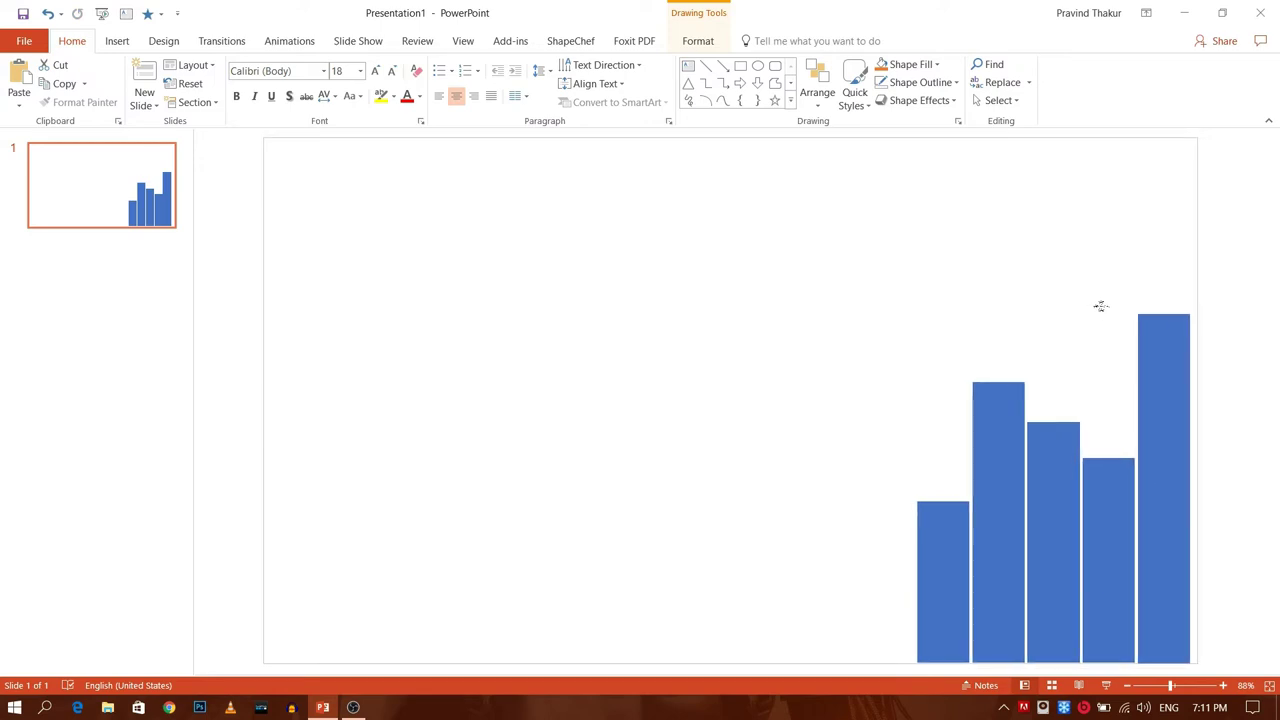
pyautogui.moveTo(1096, 306); pyautogui.dragTo(1041, 306)
pyautogui.moveTo(930, 451); pyautogui.dragTo(931, 457)
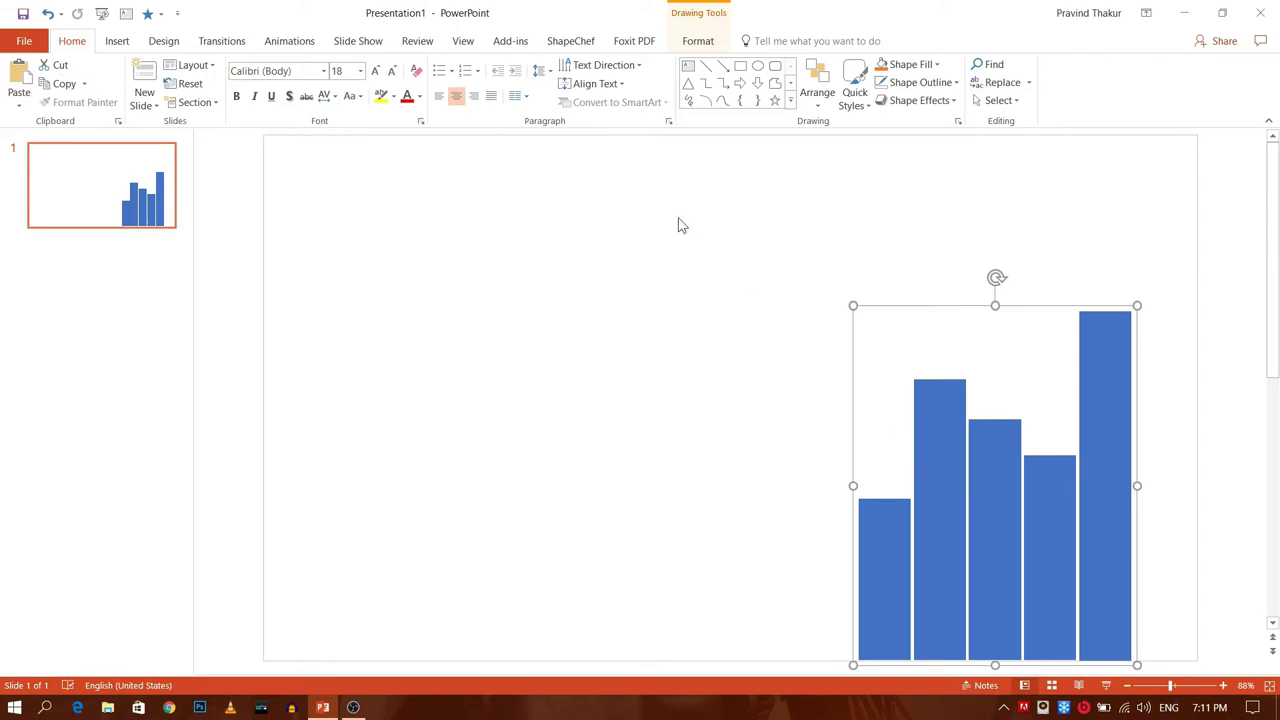
# Picture-fill the grouped bars with the portrait photo from the Desktop folder.
pyautogui.click(697, 41)
pyautogui.click(605, 64)
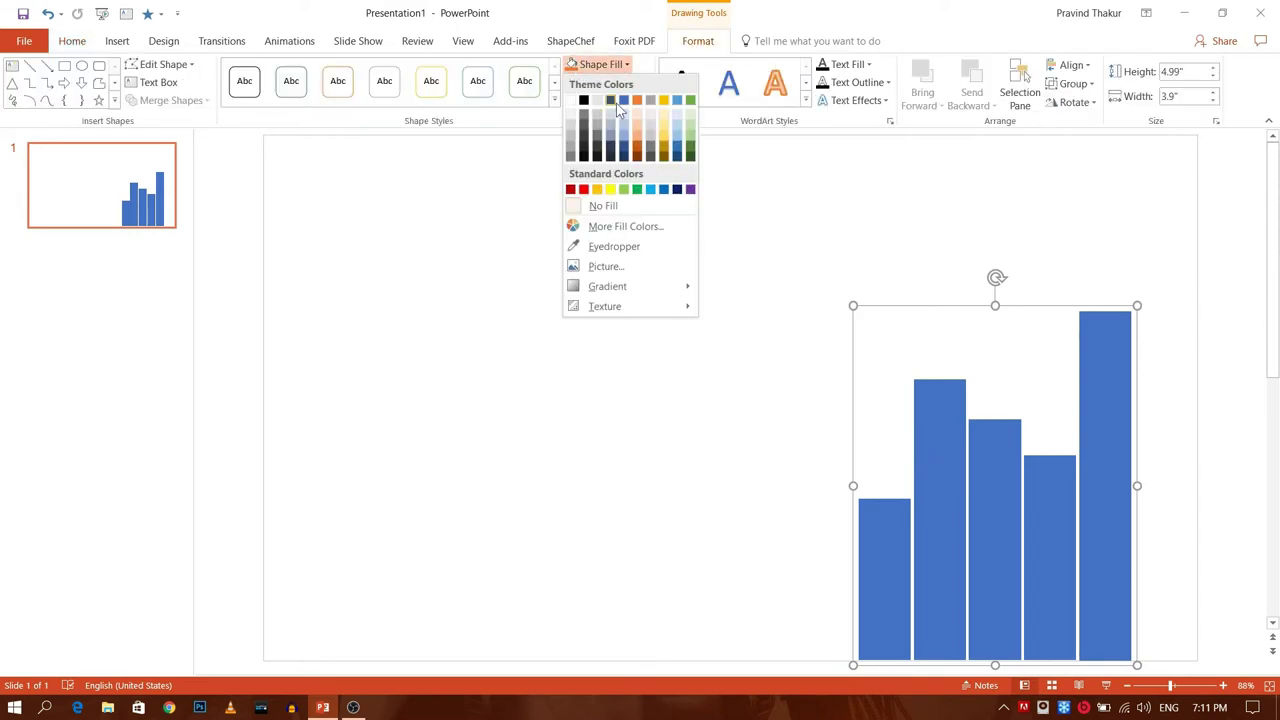
pyautogui.click(603, 266)
pyautogui.click(862, 555)
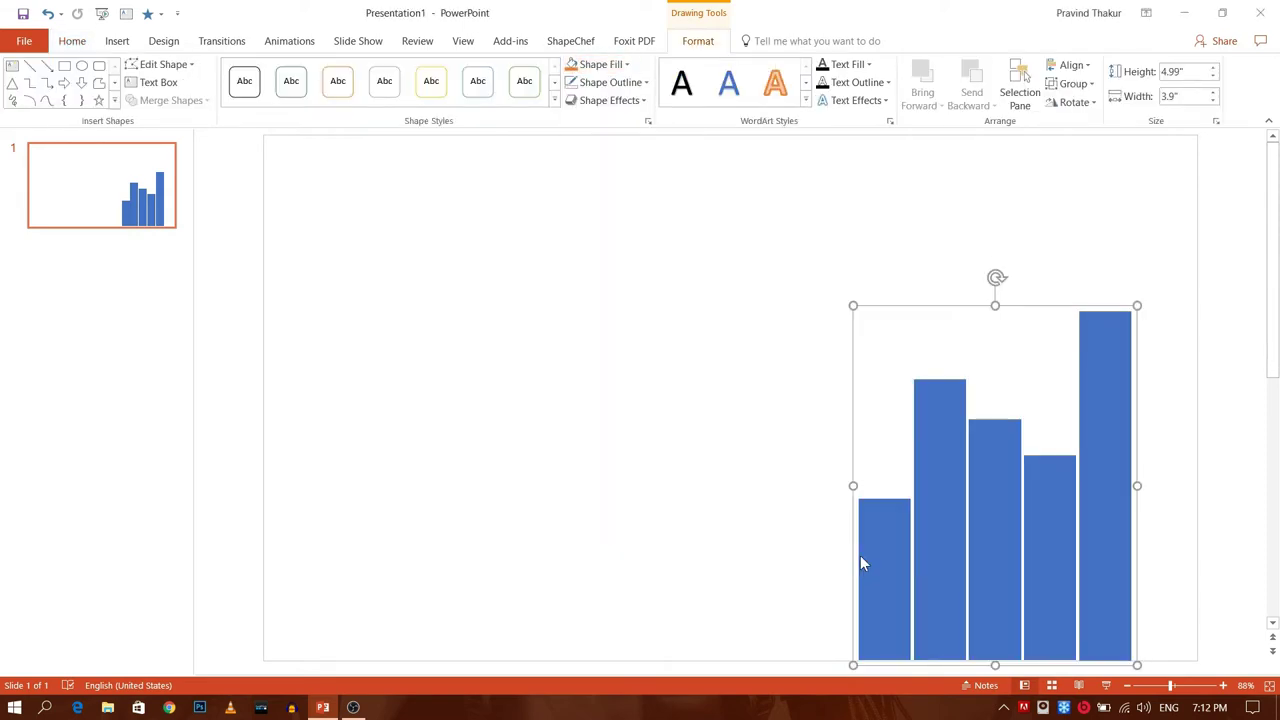
pyautogui.click(70, 118)
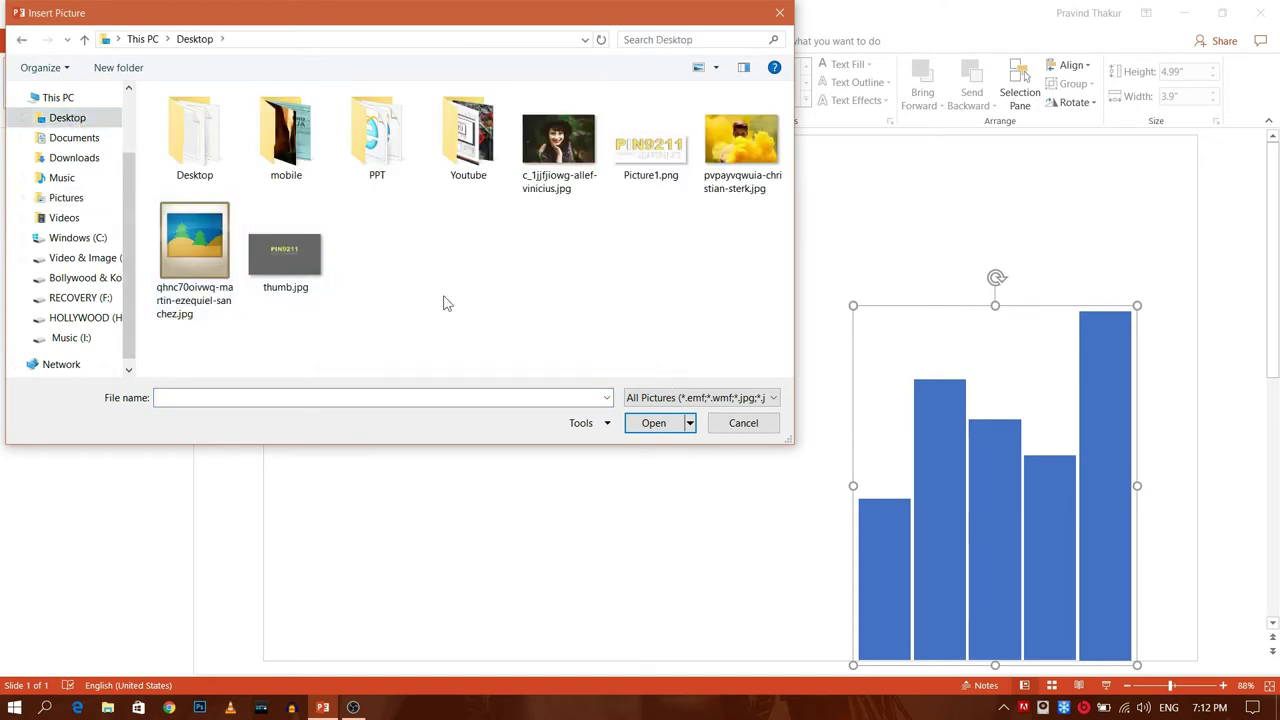
pyautogui.click(558, 140)
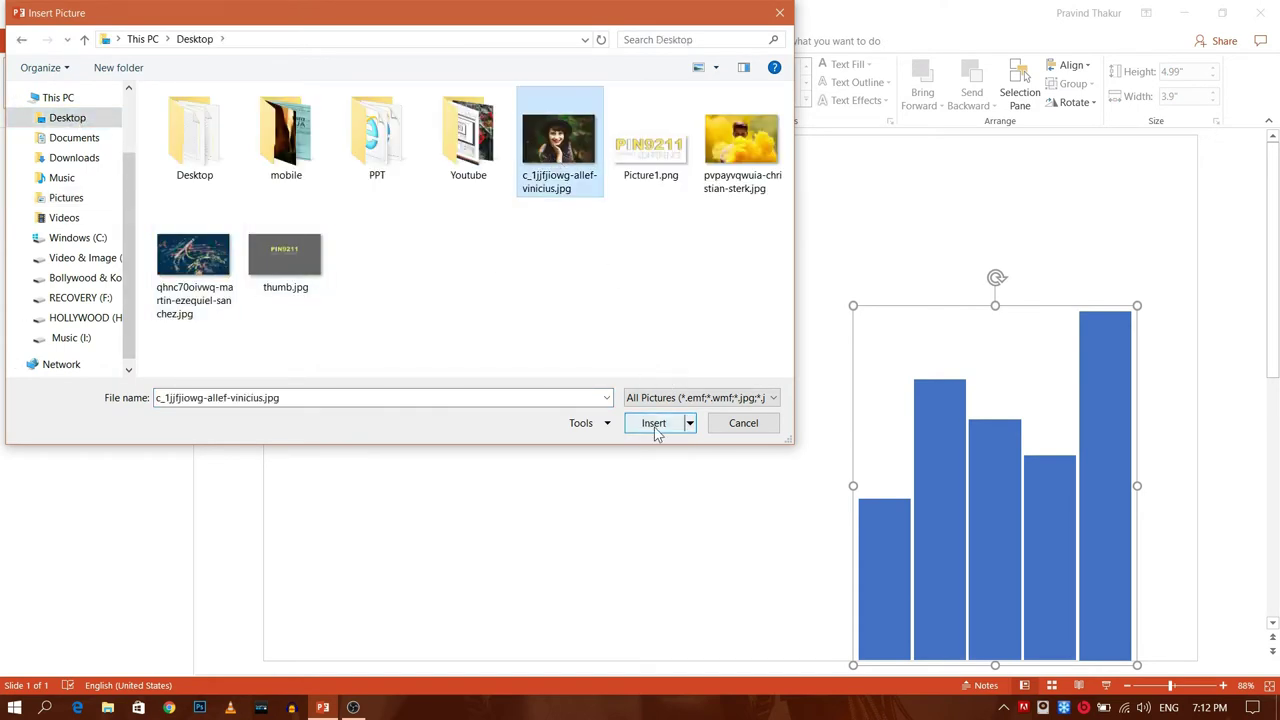
pyautogui.click(656, 428)
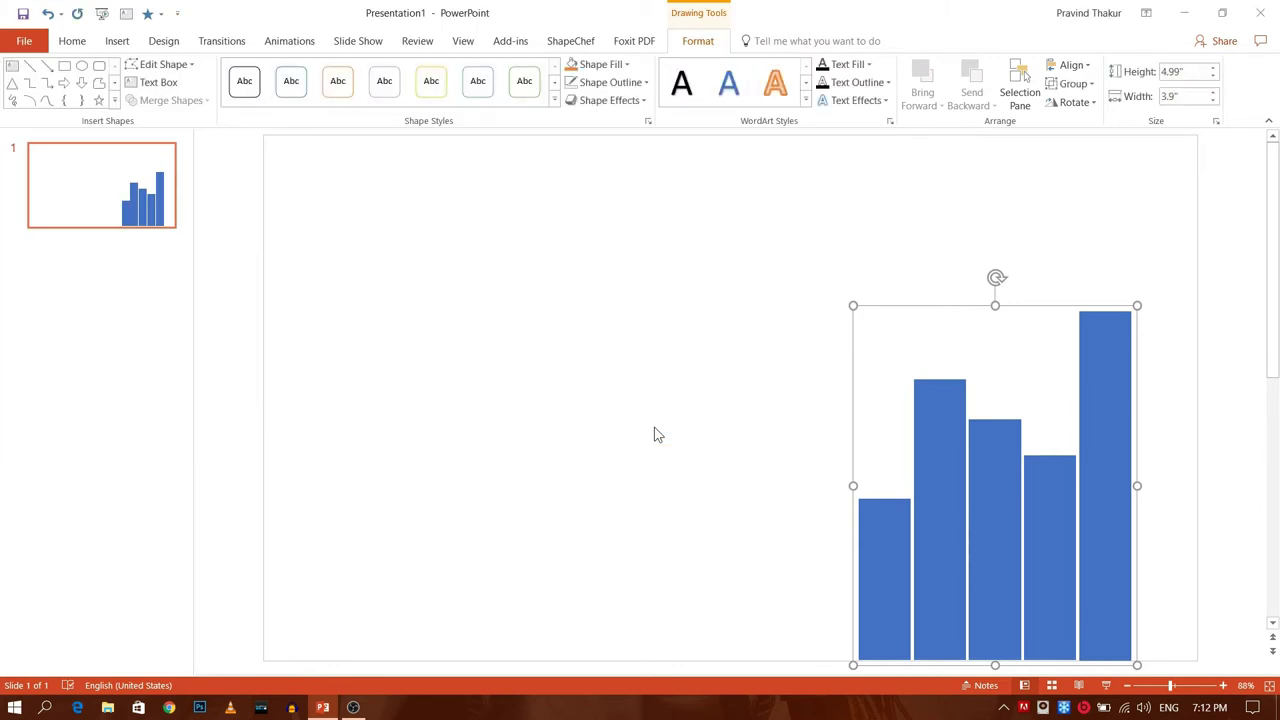
pyautogui.click(672, 380)
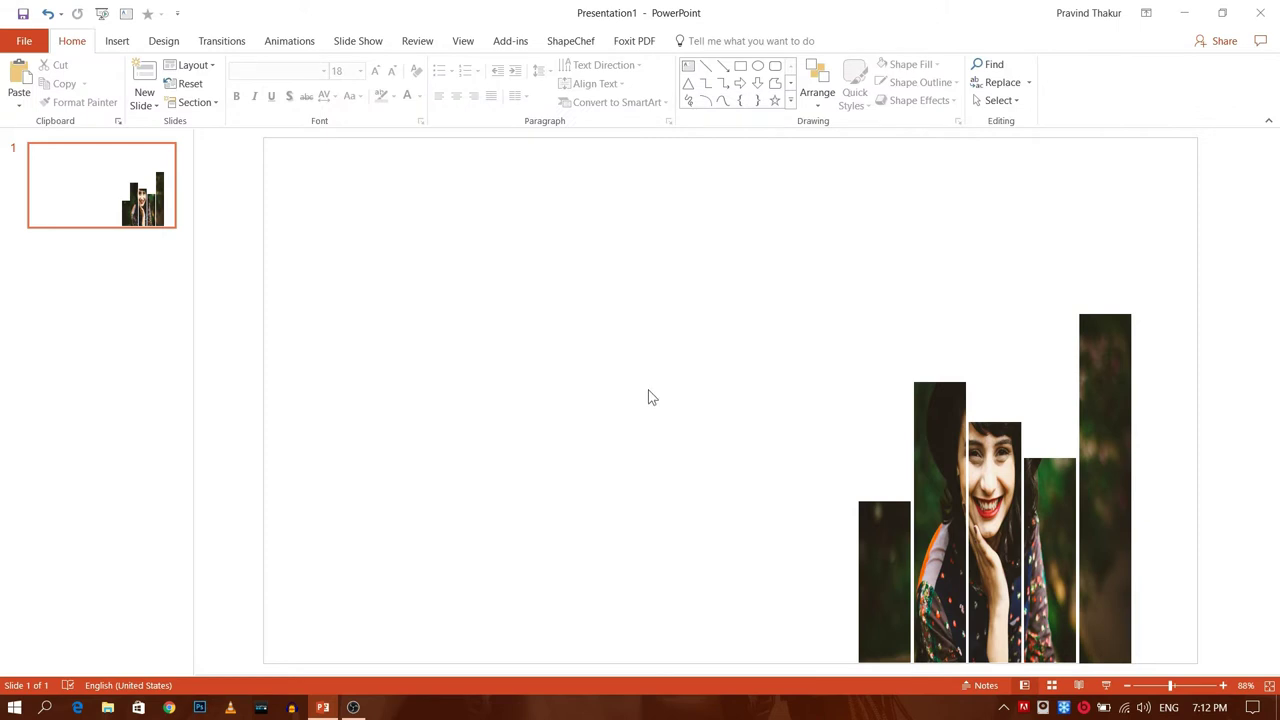
pyautogui.rightClick(648, 390)
# Give the slide a solid background fill in orange sampled with the Eyedropper.
pyautogui.click(688, 530)
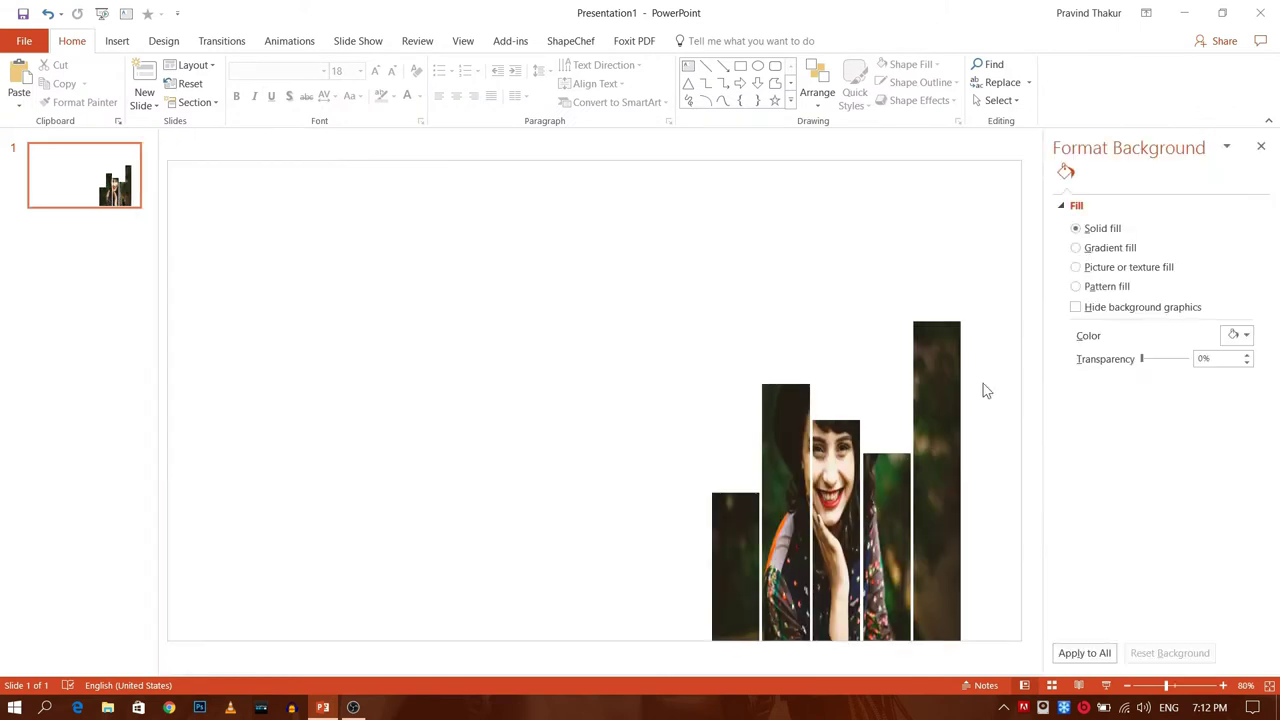
pyautogui.click(1247, 338)
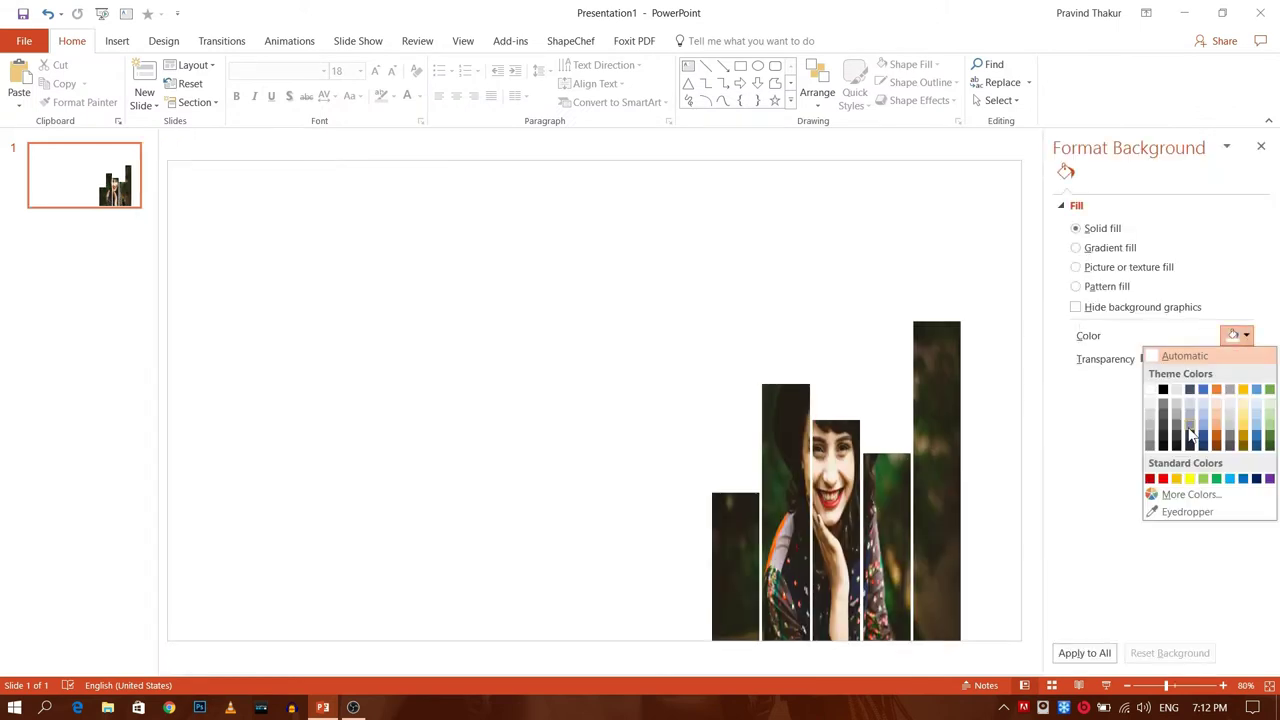
pyautogui.click(1187, 511)
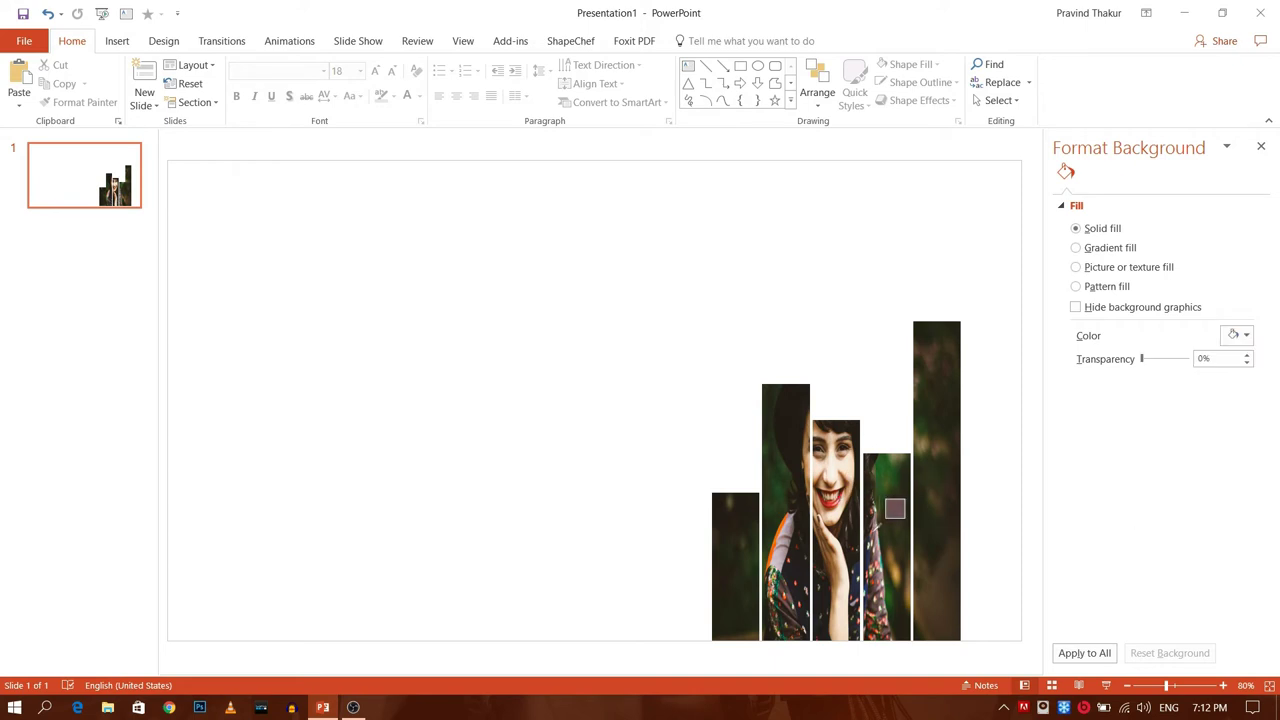
pyautogui.click(895, 509)
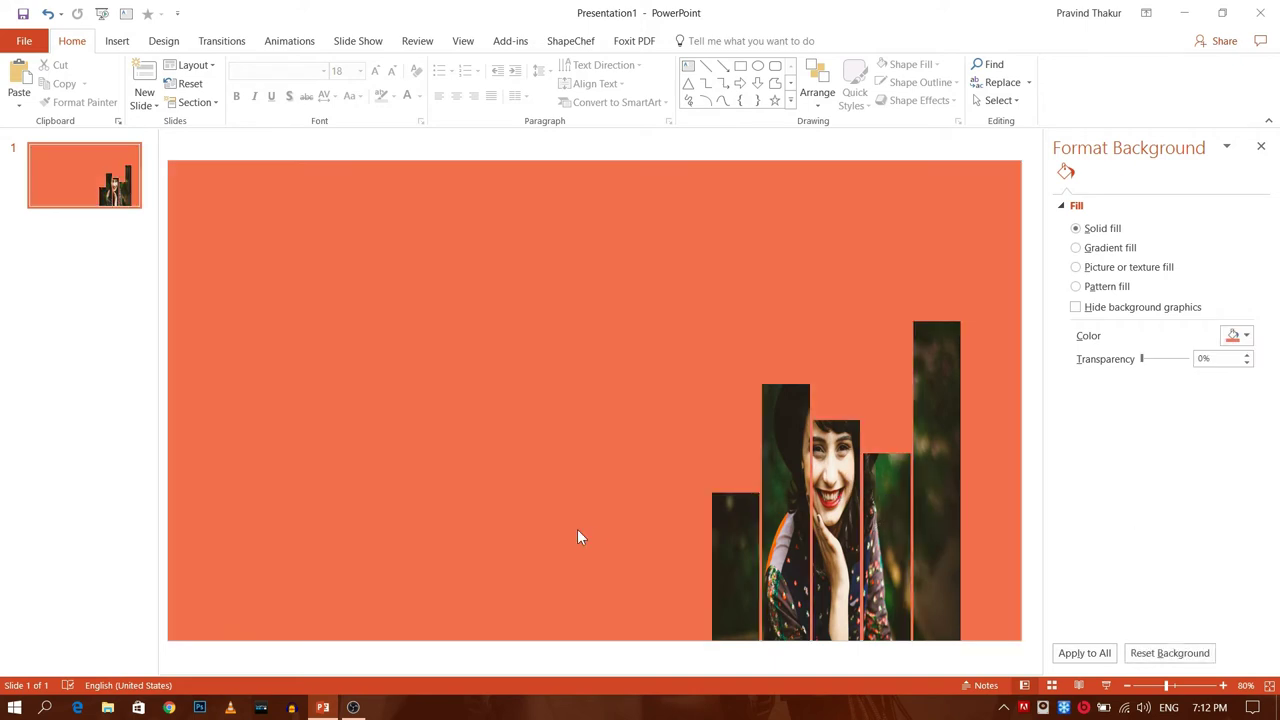
pyautogui.click(752, 495)
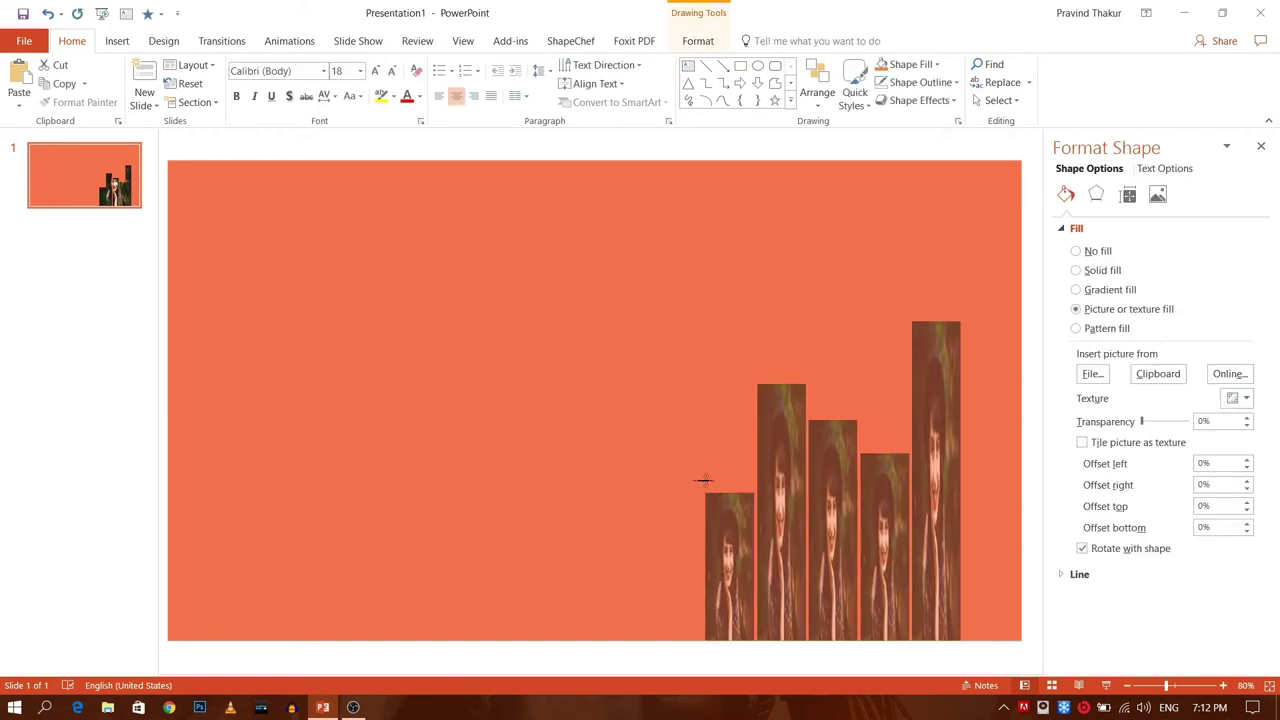
pyautogui.click(633, 459)
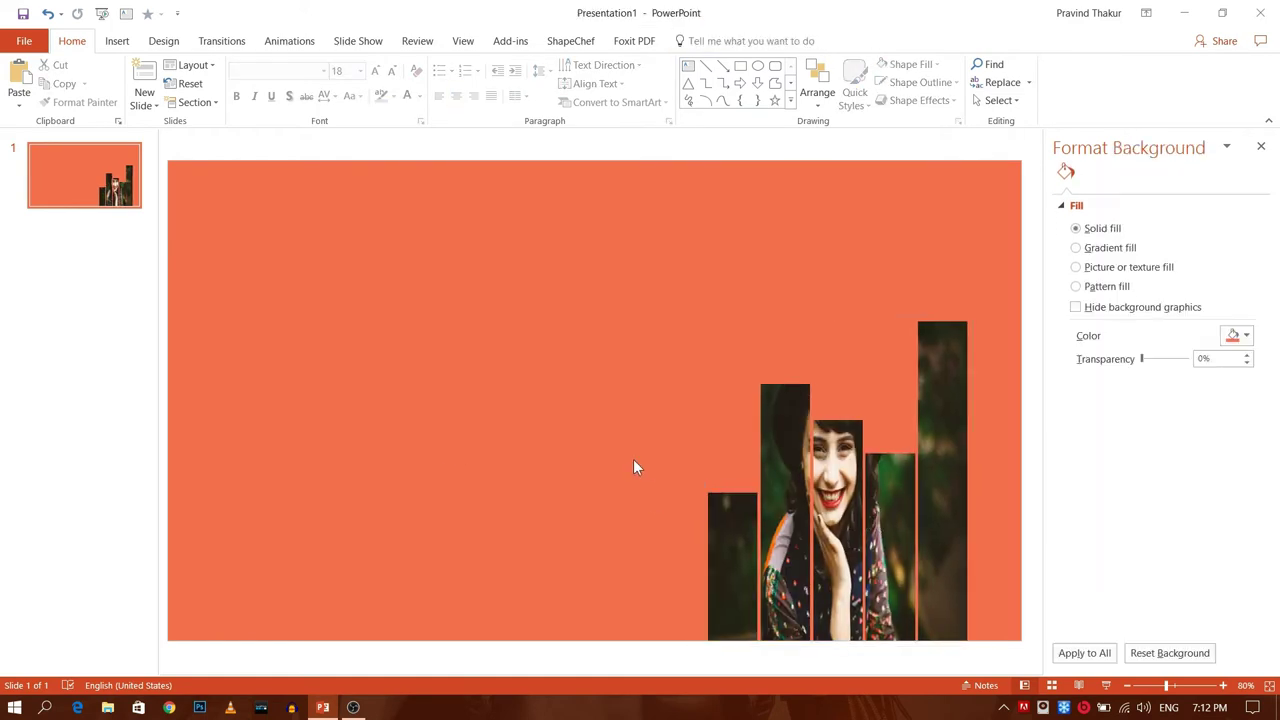
# Add a WordArt title reading 'CREATIVE BAR' and move it left of the bars.
pyautogui.click(117, 41)
pyautogui.click(756, 92)
pyautogui.click(760, 138)
pyautogui.write('CREATIVE')
pyautogui.hotkey('ctrl', 'a')
pyautogui.write('CARS')
pyautogui.press('BackSpace')
pyautogui.press('BackSpace')
pyautogui.press('BackSpace')
pyautogui.write('CREATIVE BARS')
pyautogui.press('BackSpace')
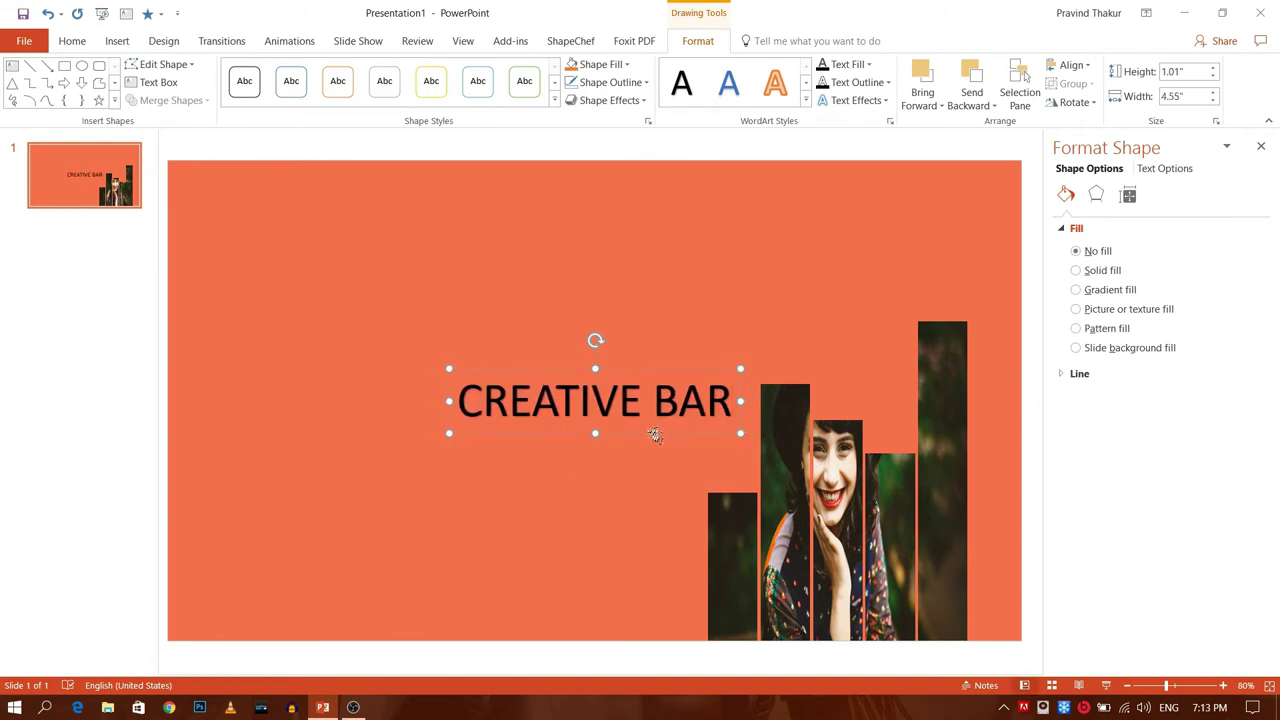
pyautogui.moveTo(655, 435); pyautogui.dragTo(502, 422)
# Set the title font to Arial Black at size 66 and nudge it right.
pyautogui.click(70, 44)
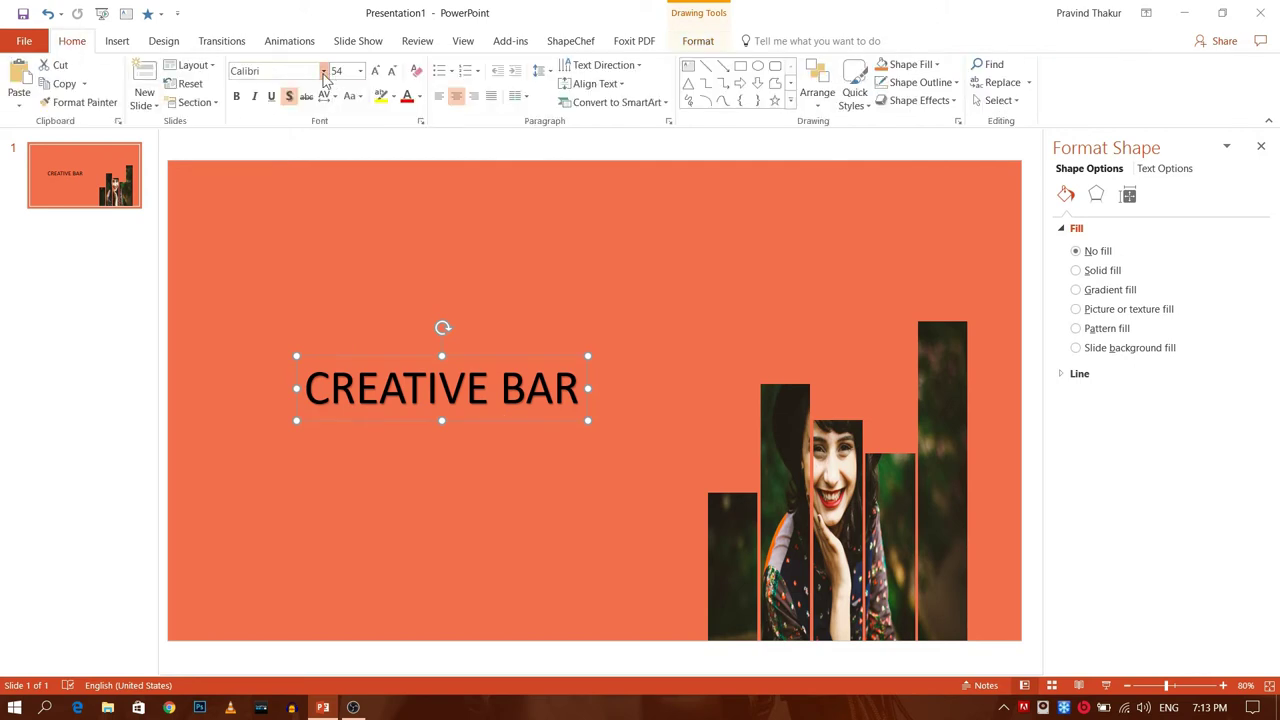
pyautogui.click(324, 71)
pyautogui.scroll(-5, 323, 328)
pyautogui.scroll(-8, 323, 328)
pyautogui.click(294, 284)
pyautogui.click(375, 71)
pyautogui.click(375, 71)
pyautogui.moveTo(500, 354); pyautogui.dragTo(531, 352)
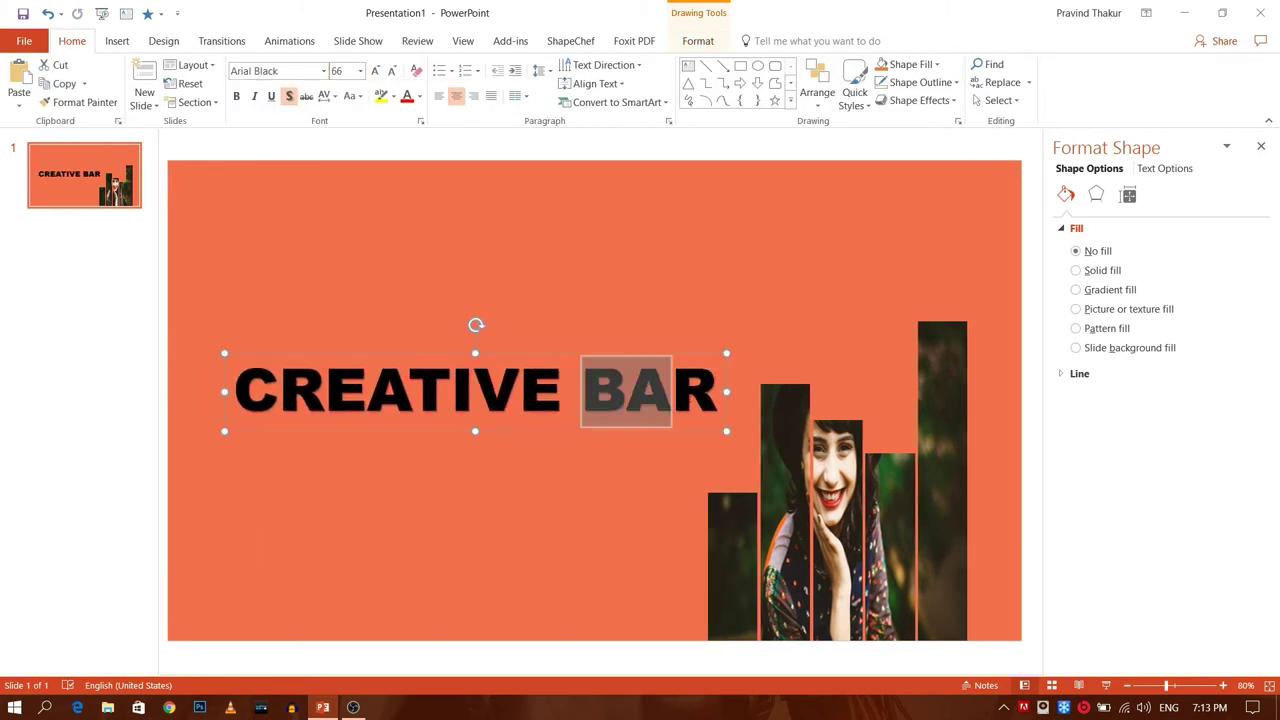
# Color 'CREATIVE' white and 'BAR' yellow, then preview the slide full screen.
pyautogui.moveTo(562, 392); pyautogui.dragTo(234, 392)
pyautogui.click(419, 96)
pyautogui.click(409, 128)
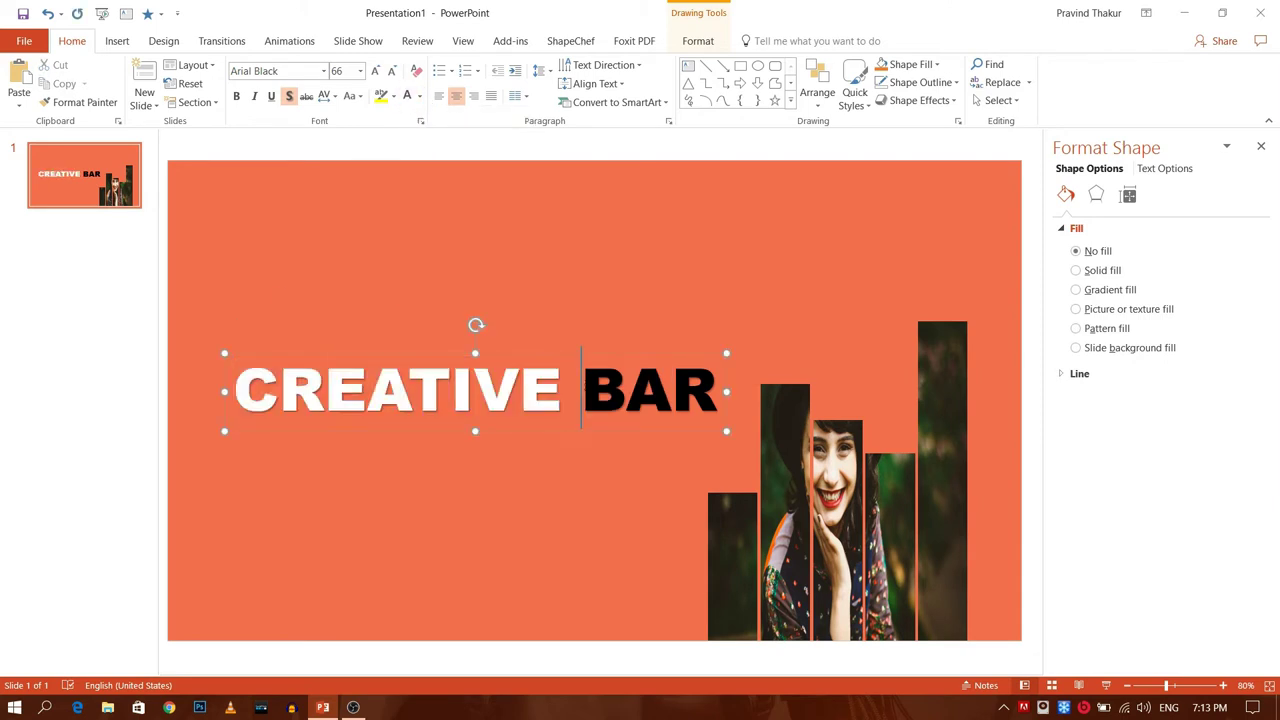
pyautogui.doubleClick(650, 390)
pyautogui.click(419, 96)
pyautogui.click(415, 292)
pyautogui.click(796, 534)
pyautogui.click(586, 331)
pyautogui.doubleClick(650, 390)
pyautogui.click(416, 96)
pyautogui.click(445, 224)
pyautogui.click(378, 275)
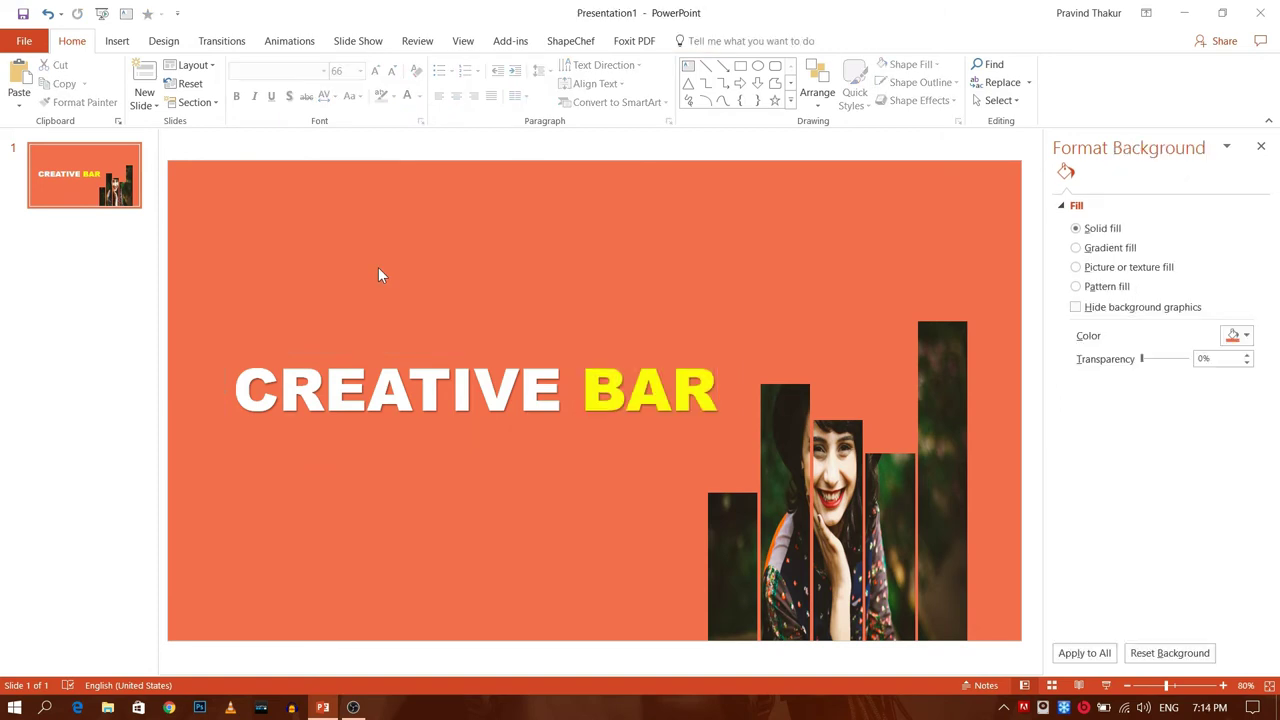
pyautogui.press('F5')
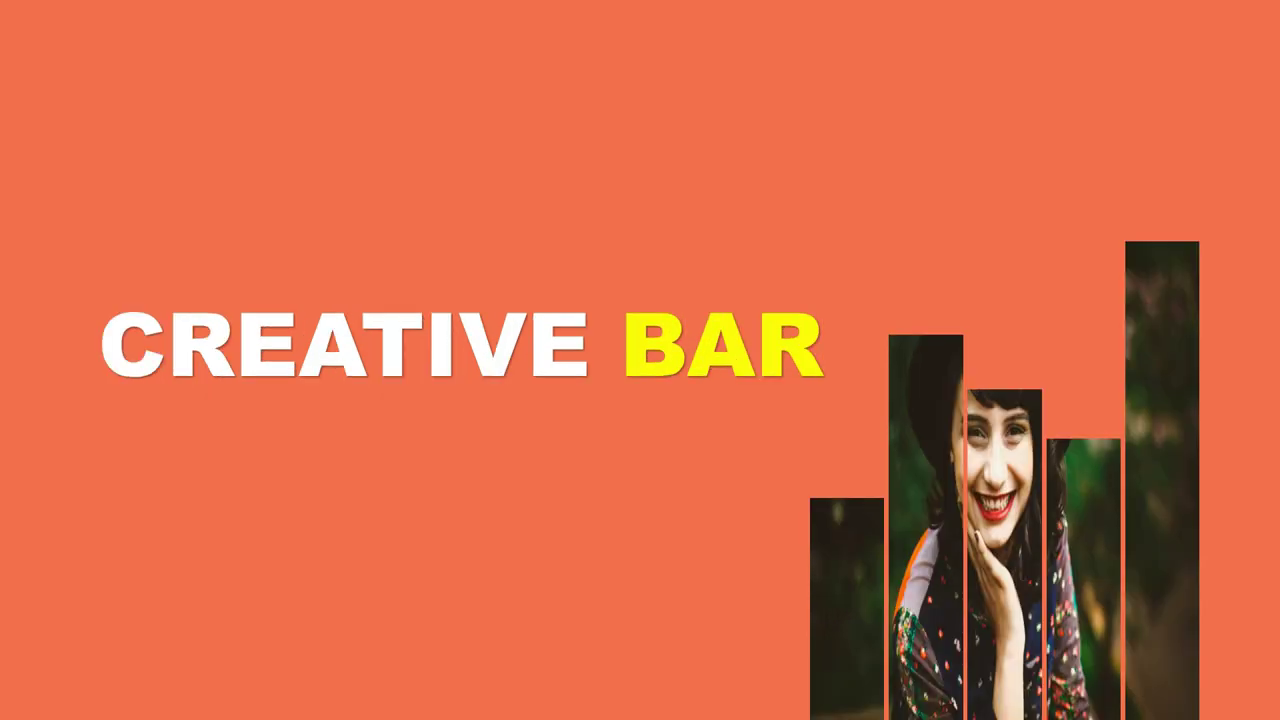
pyautogui.press('Escape')
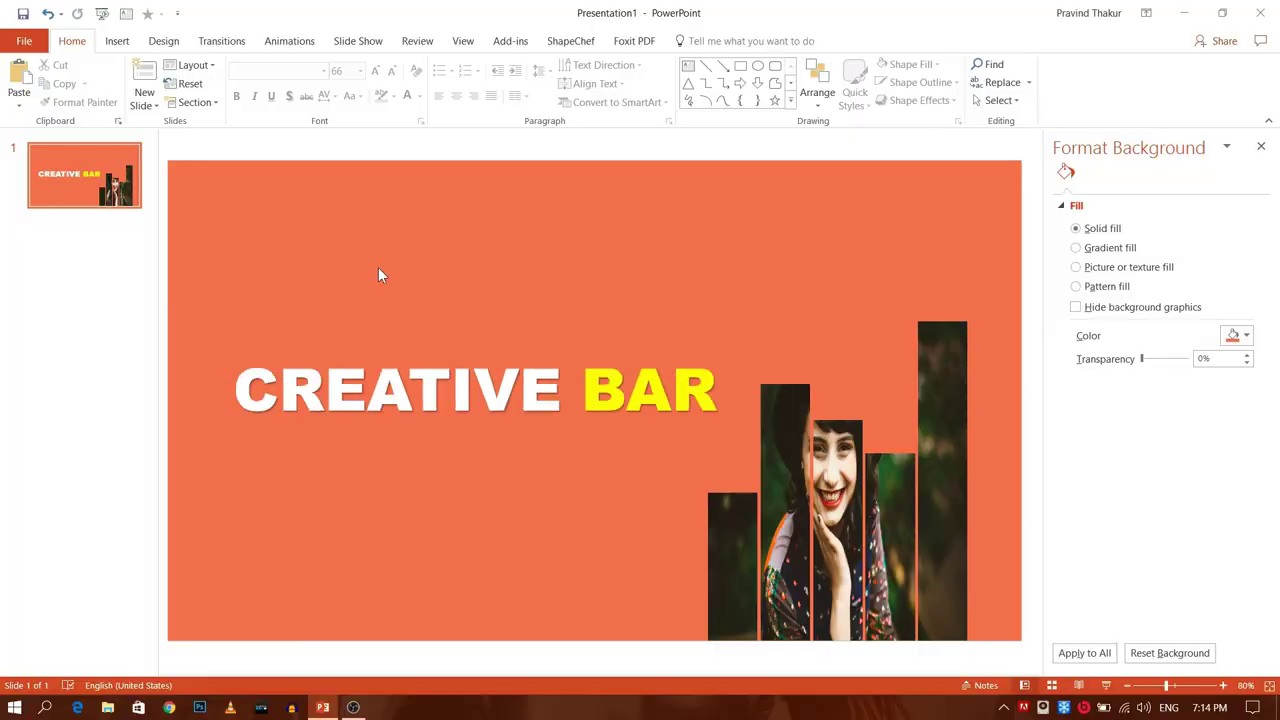
# Duplicate the first slide as slide 2.
pyautogui.rightClick(74, 165)
pyautogui.press('Escape')
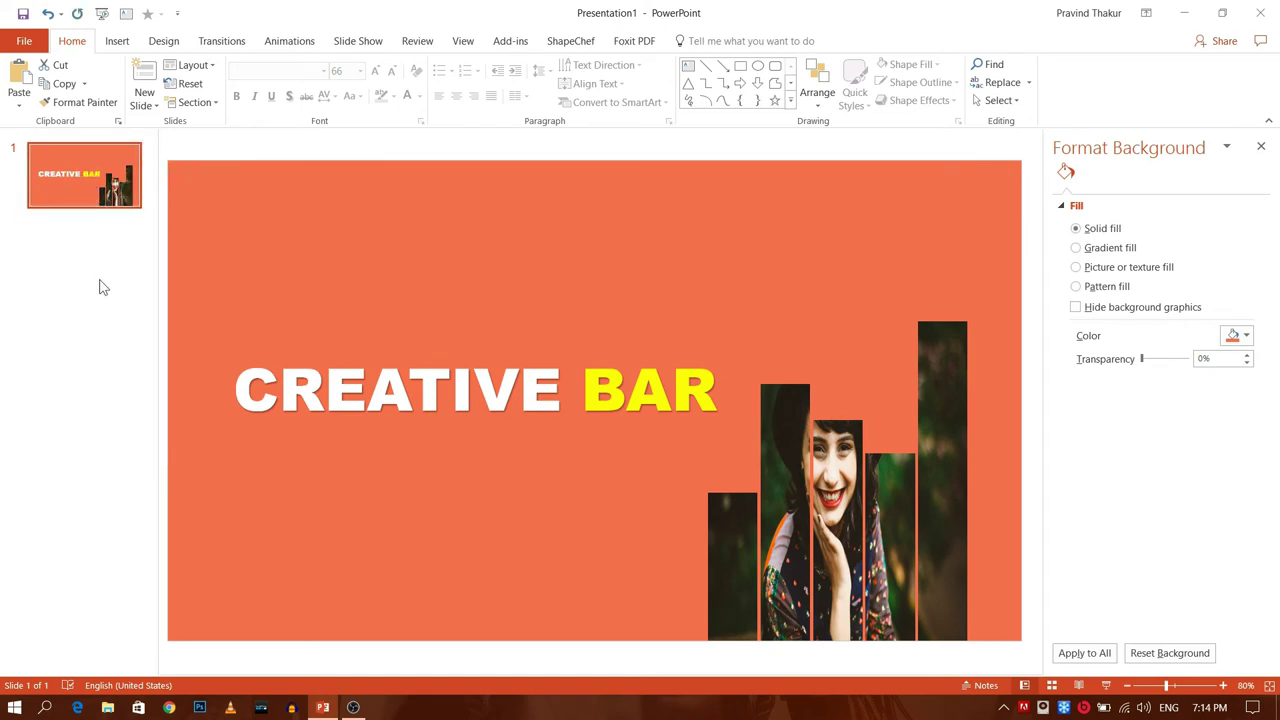
pyautogui.rightClick(102, 288)
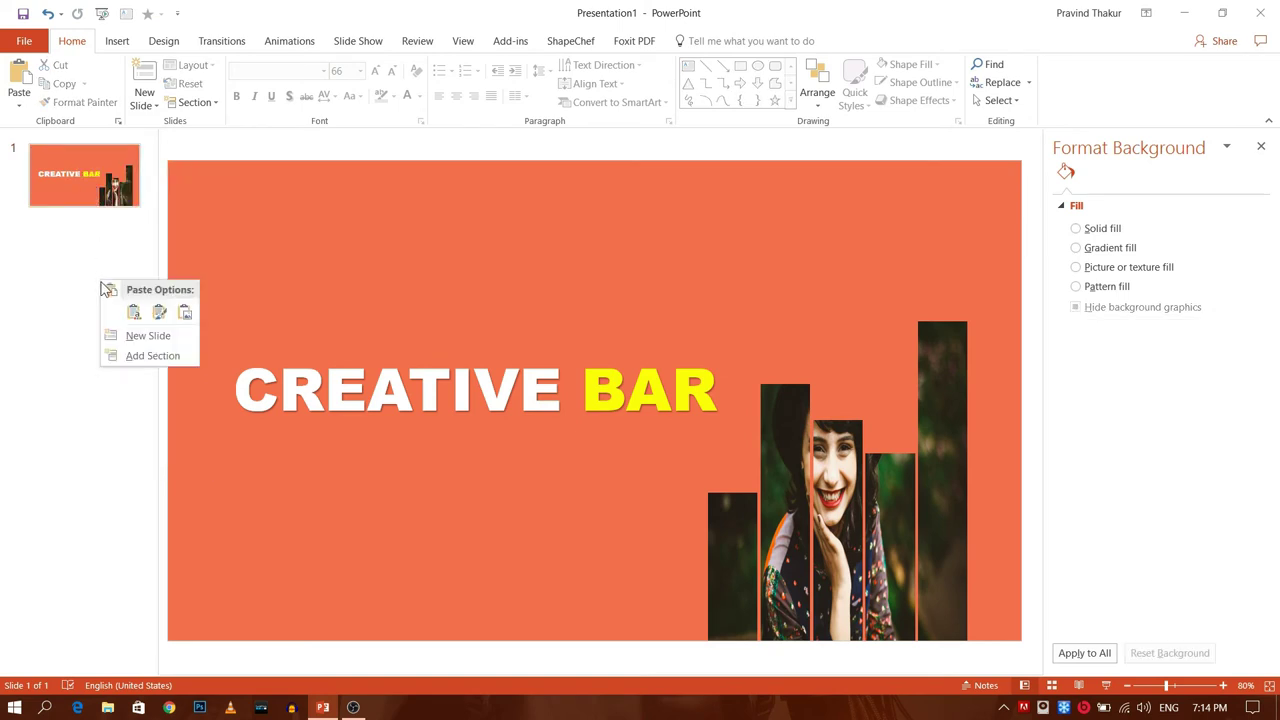
pyautogui.click(158, 312)
# Paste a copy of the picture bars and place it upside down at the top-left corner.
pyautogui.click(817, 537)
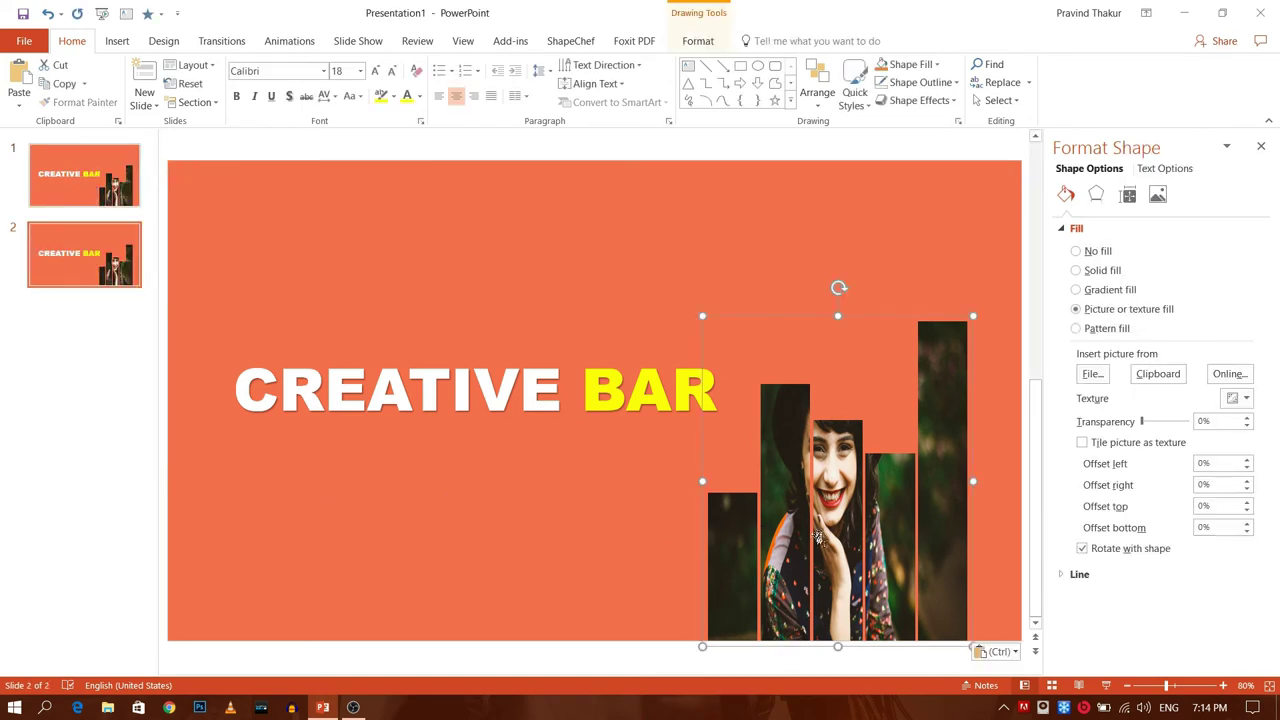
pyautogui.rightClick(817, 537)
pyautogui.click(849, 314)
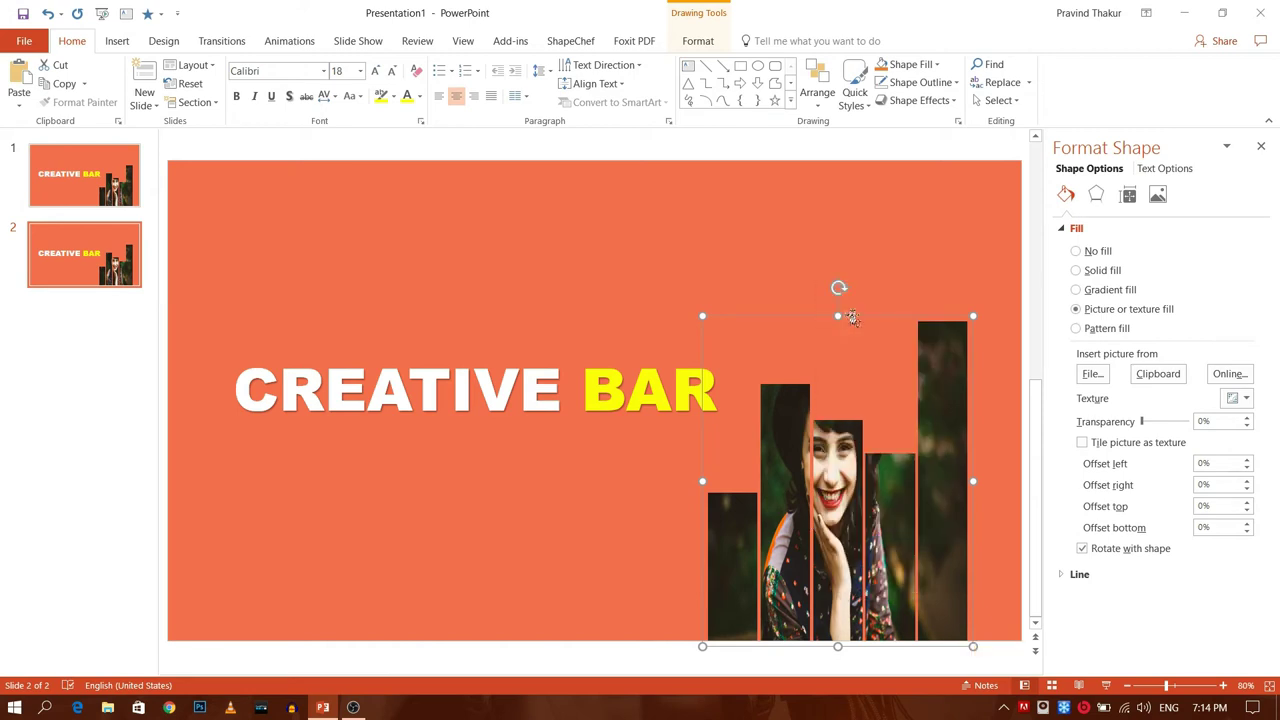
pyautogui.click(446, 265)
pyautogui.rightClick(446, 265)
pyautogui.click(484, 289)
pyautogui.moveTo(781, 525); pyautogui.dragTo(287, 418)
pyautogui.moveTo(343, 191); pyautogui.dragTo(396, 325)
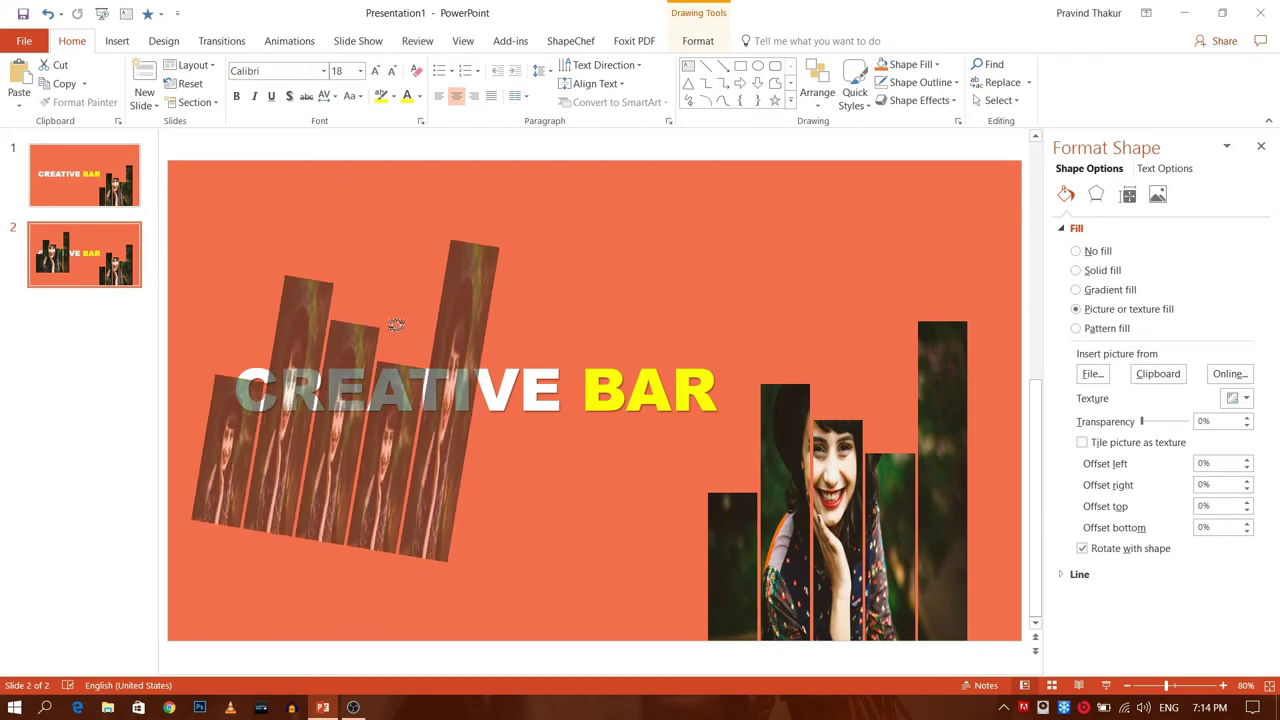
pyautogui.moveTo(425, 367); pyautogui.dragTo(344, 420)
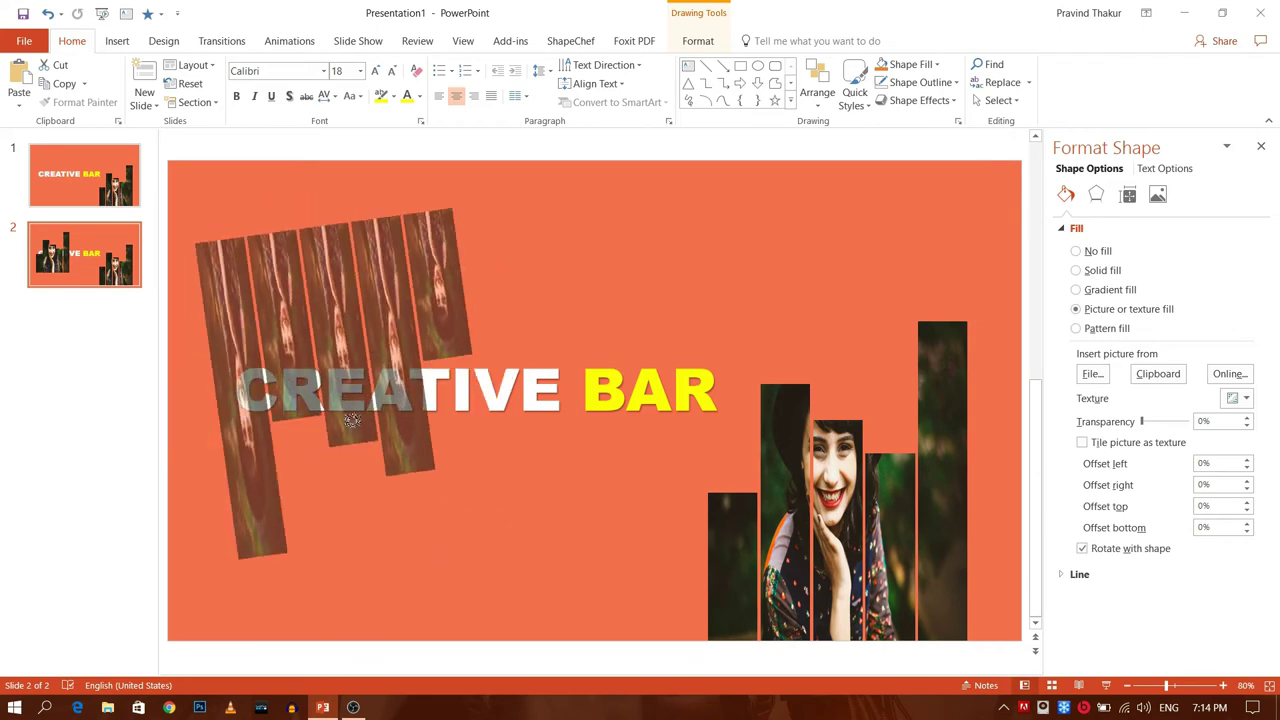
pyautogui.moveTo(344, 420); pyautogui.dragTo(344, 422)
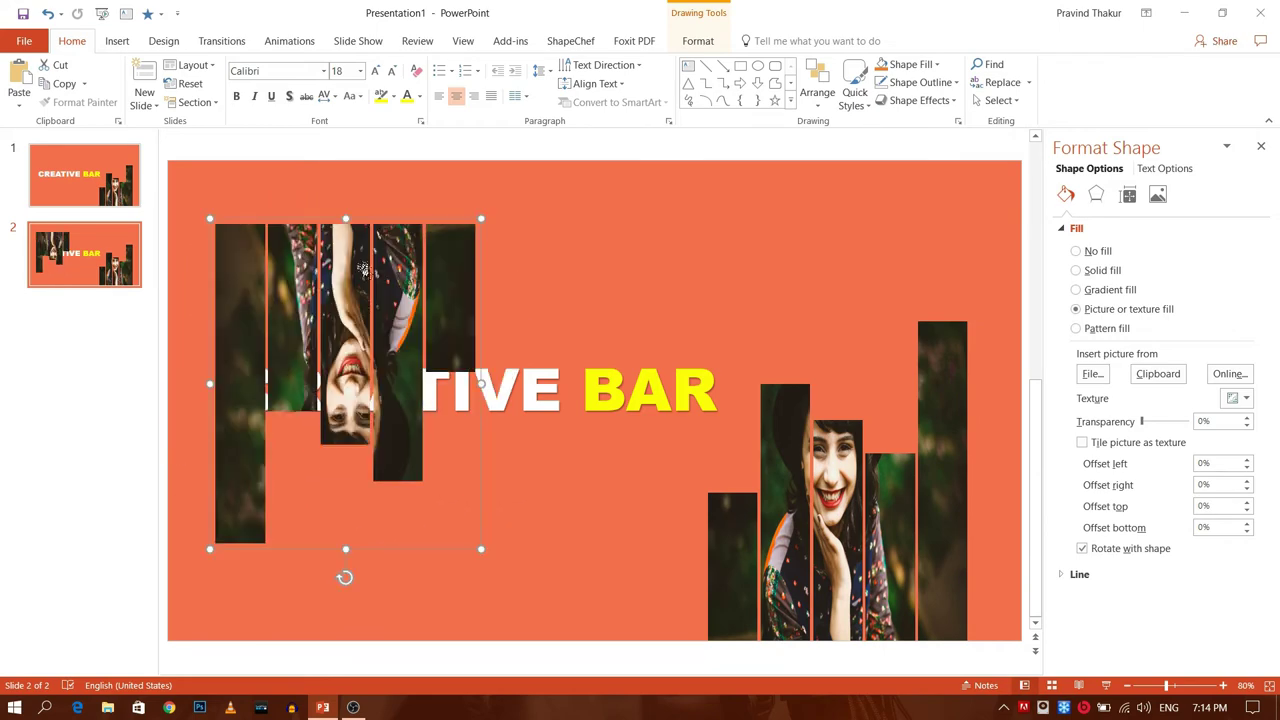
pyautogui.moveTo(373, 272)
pyautogui.mouseDown()
pyautogui.moveTo(373, 211)
pyautogui.moveTo(337, 212)
pyautogui.mouseUp()
# Shift the original bars right, move the title right and down, and keep the flipped photo upright.
pyautogui.moveTo(832, 512); pyautogui.dragTo(882, 517)
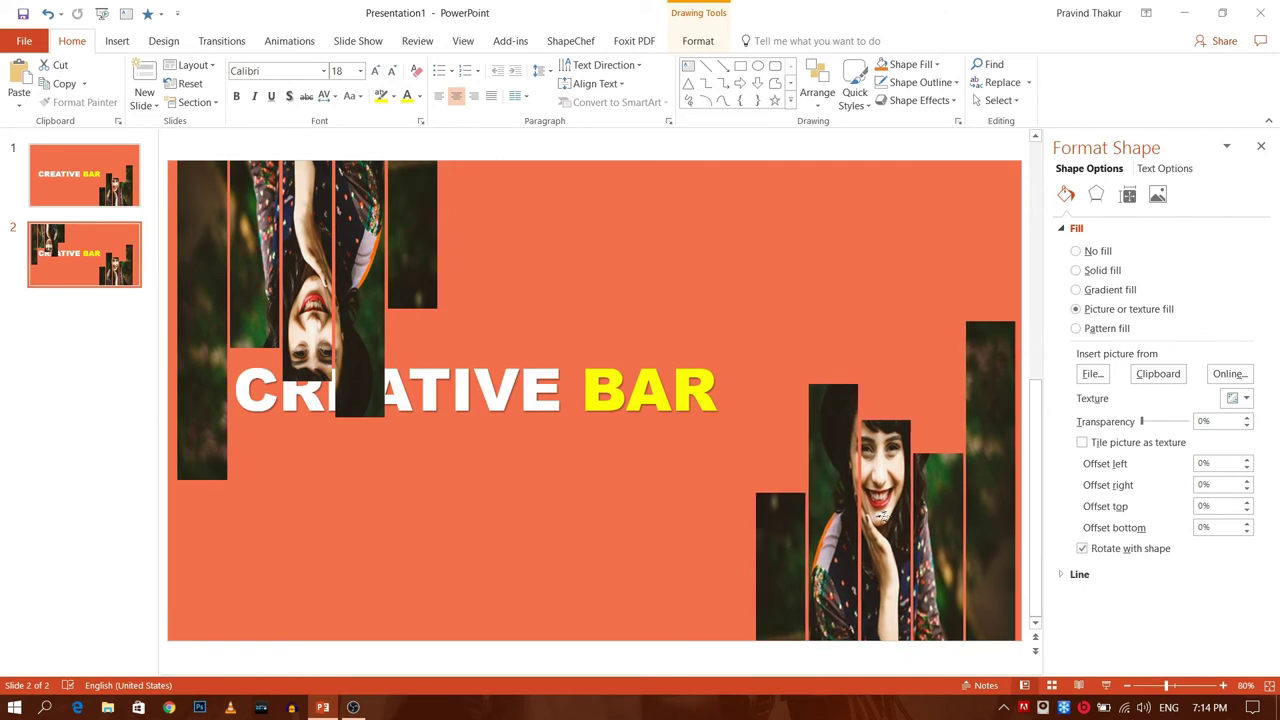
pyautogui.click(553, 424)
pyautogui.moveTo(536, 433)
pyautogui.mouseDown()
pyautogui.moveTo(619, 488)
pyautogui.moveTo(700, 396)
pyautogui.mouseUp()
pyautogui.click(418, 264)
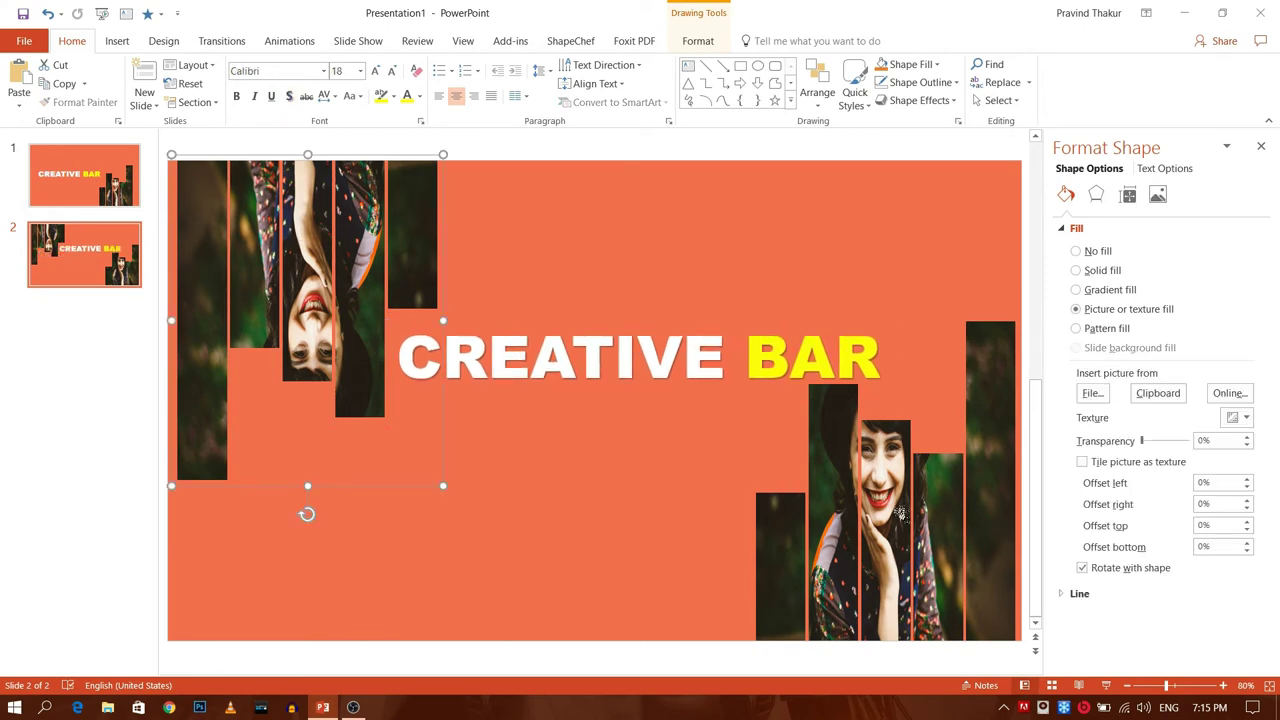
pyautogui.click(1082, 568)
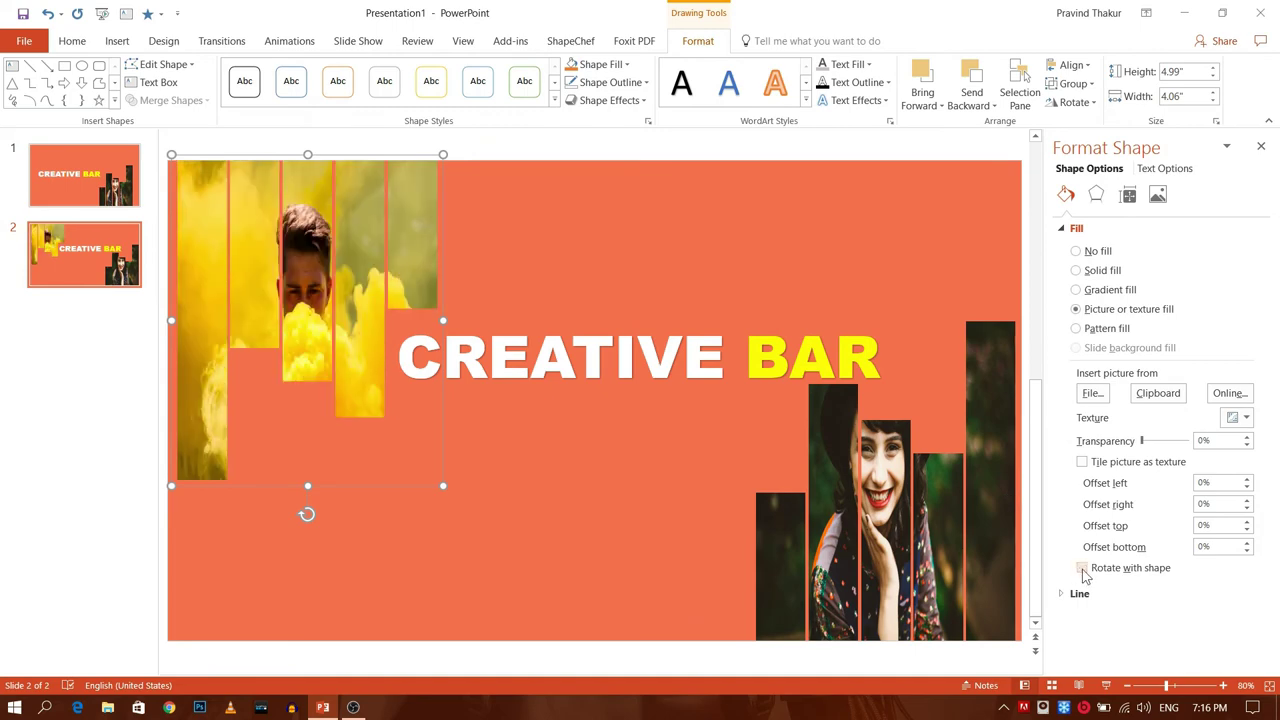
pyautogui.click(692, 506)
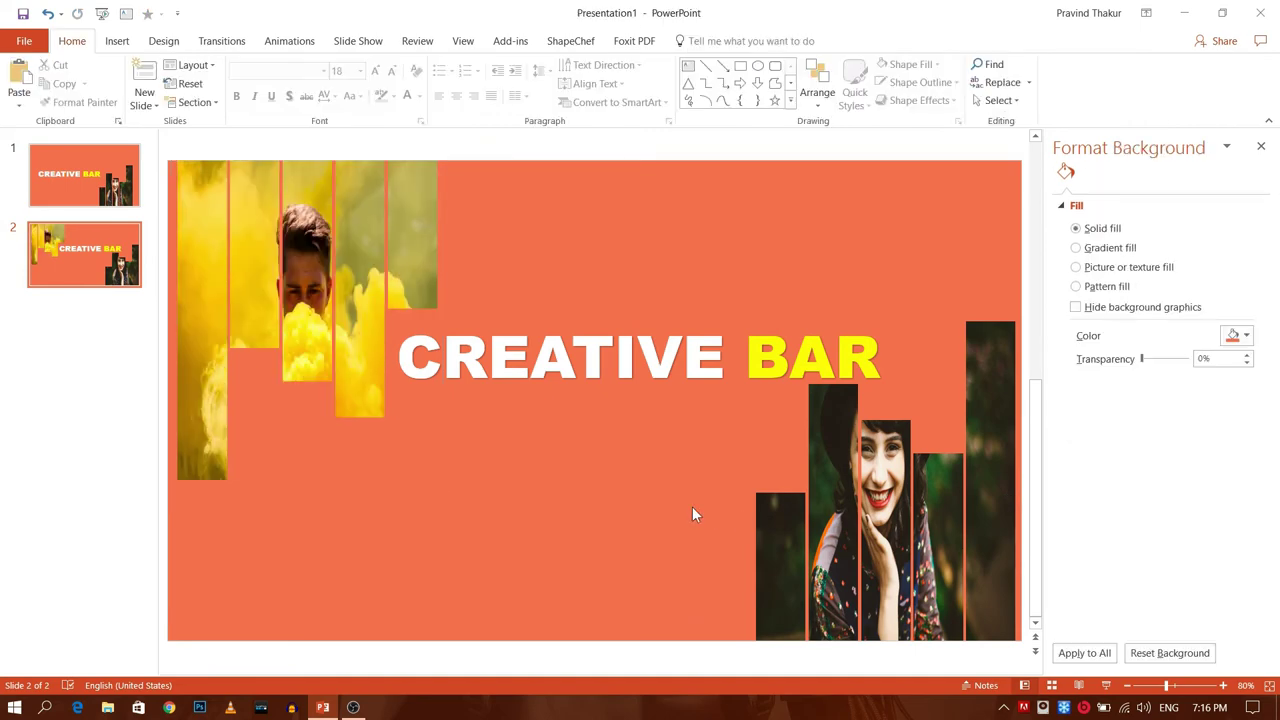
# Preview slide 2, then reorder the slides so the simpler one comes first.
pyautogui.hotkey('shift', 'F5')
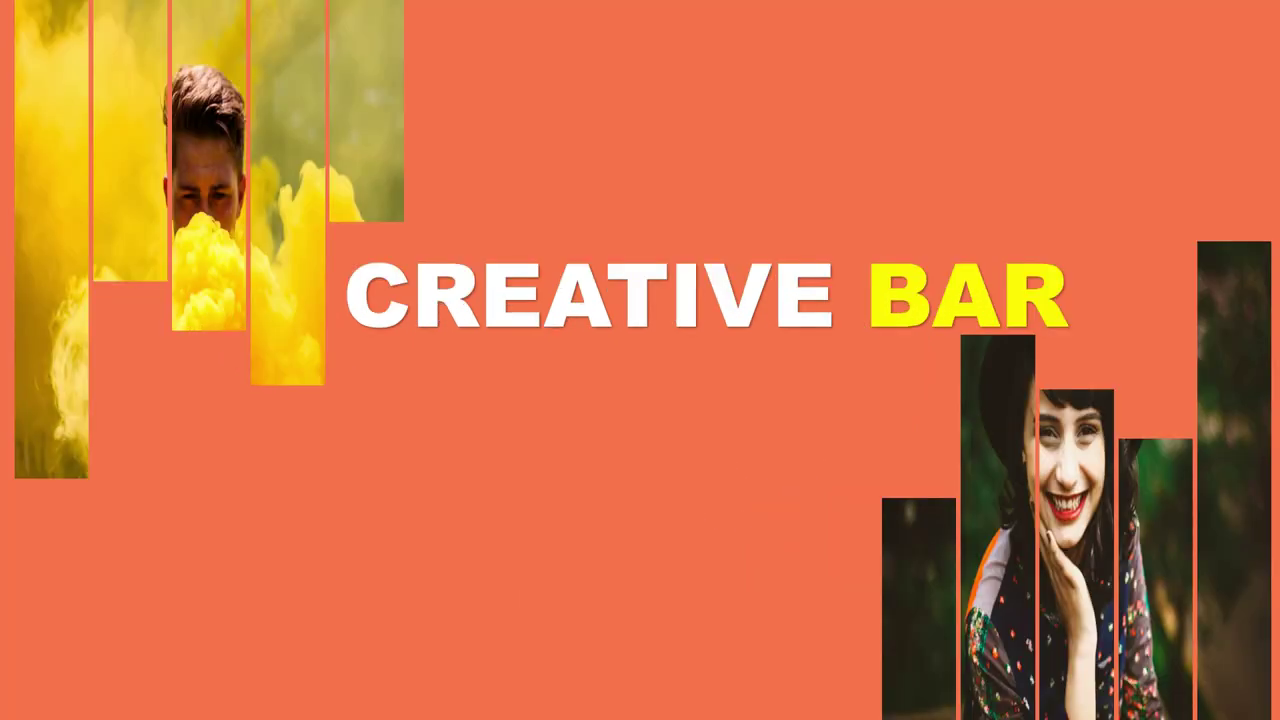
pyautogui.press('Escape')
pyautogui.moveTo(86, 245); pyautogui.dragTo(94, 197)
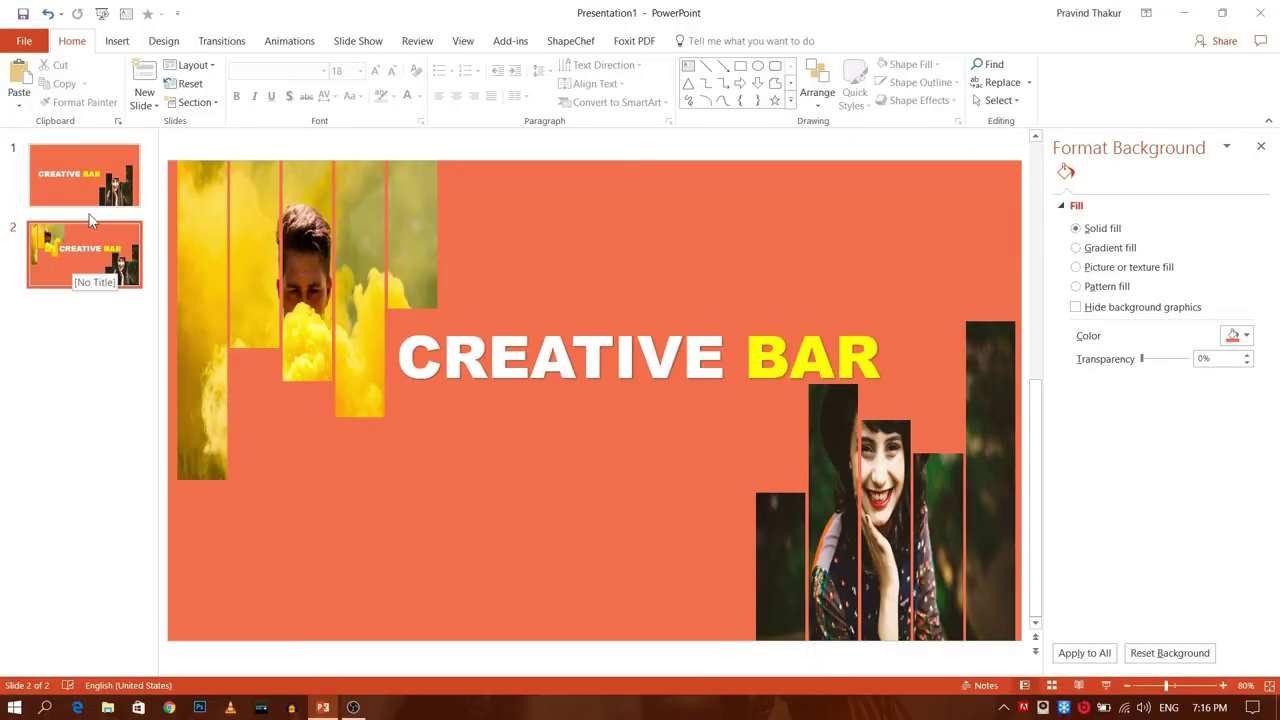
# Copy slide 1 and paste it as slide 3.
pyautogui.rightClick(95, 197)
pyautogui.click(84, 346)
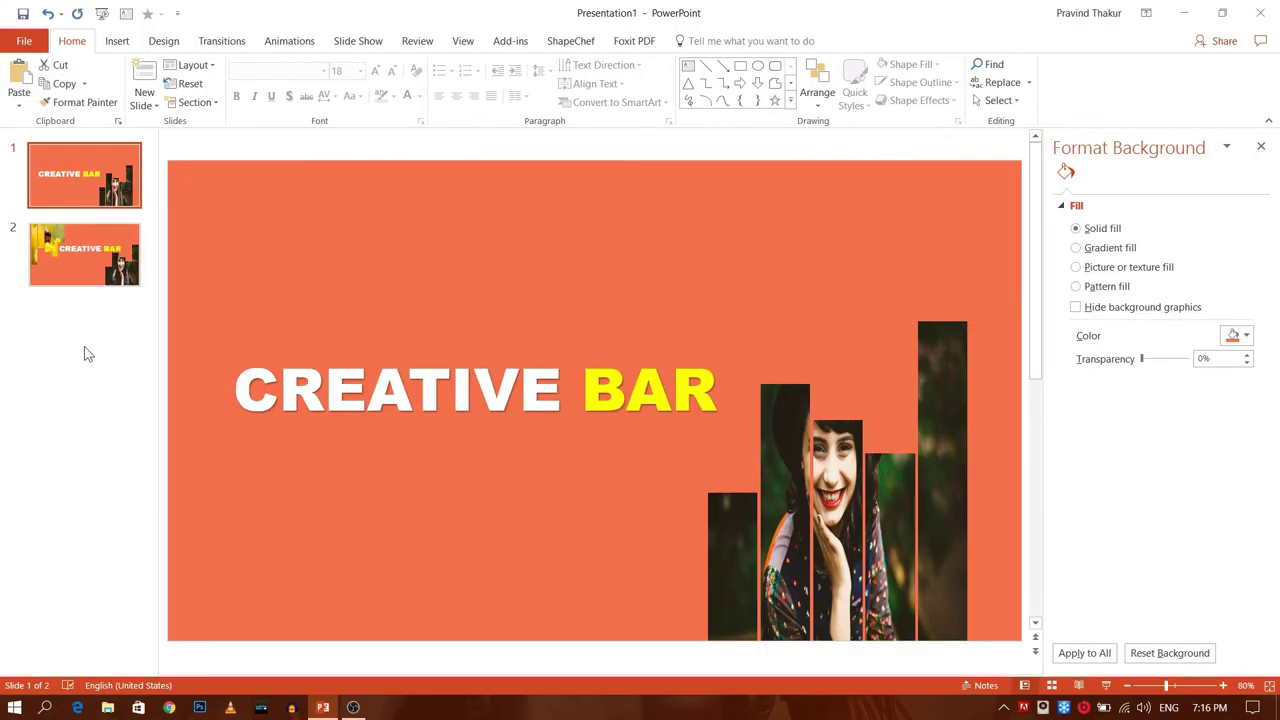
pyautogui.rightClick(86, 353)
pyautogui.click(133, 368)
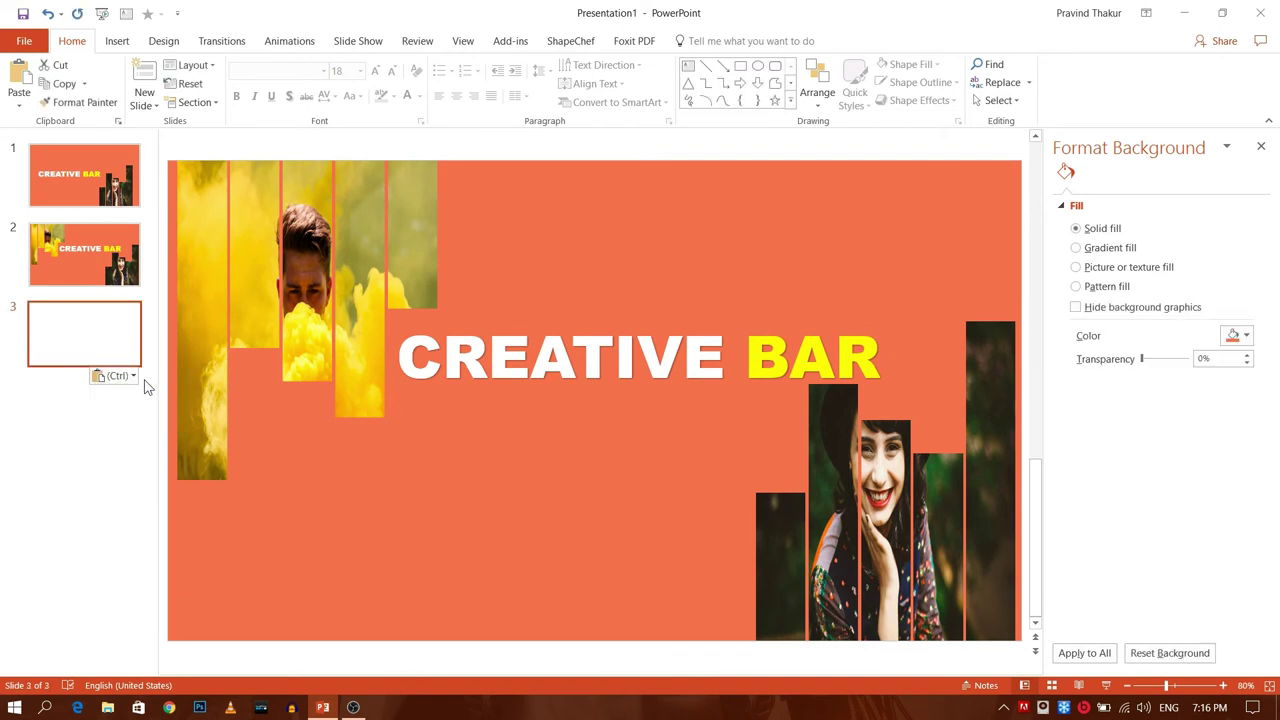
# Rotate the photo bar group 90° so the bars run horizontally along the right edge.
pyautogui.click(838, 287)
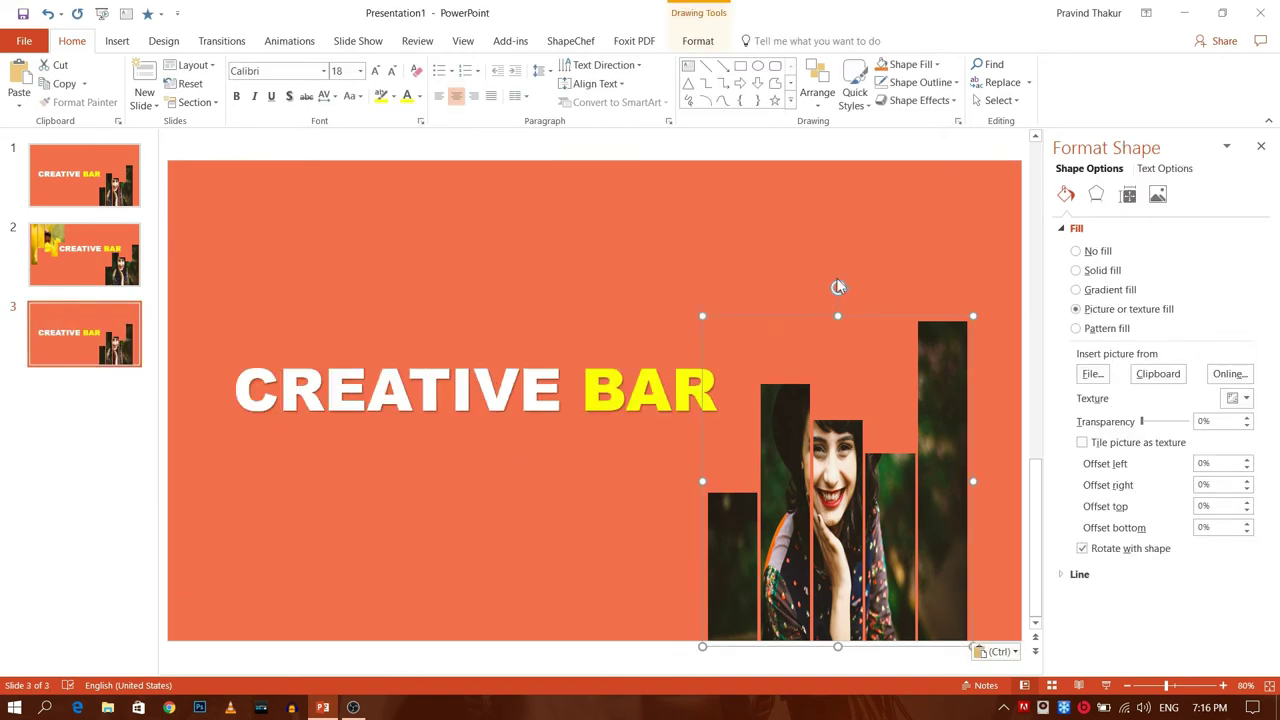
pyautogui.moveTo(781, 315)
pyautogui.mouseDown()
pyautogui.moveTo(682, 493)
pyautogui.moveTo(687, 480)
pyautogui.mouseUp()
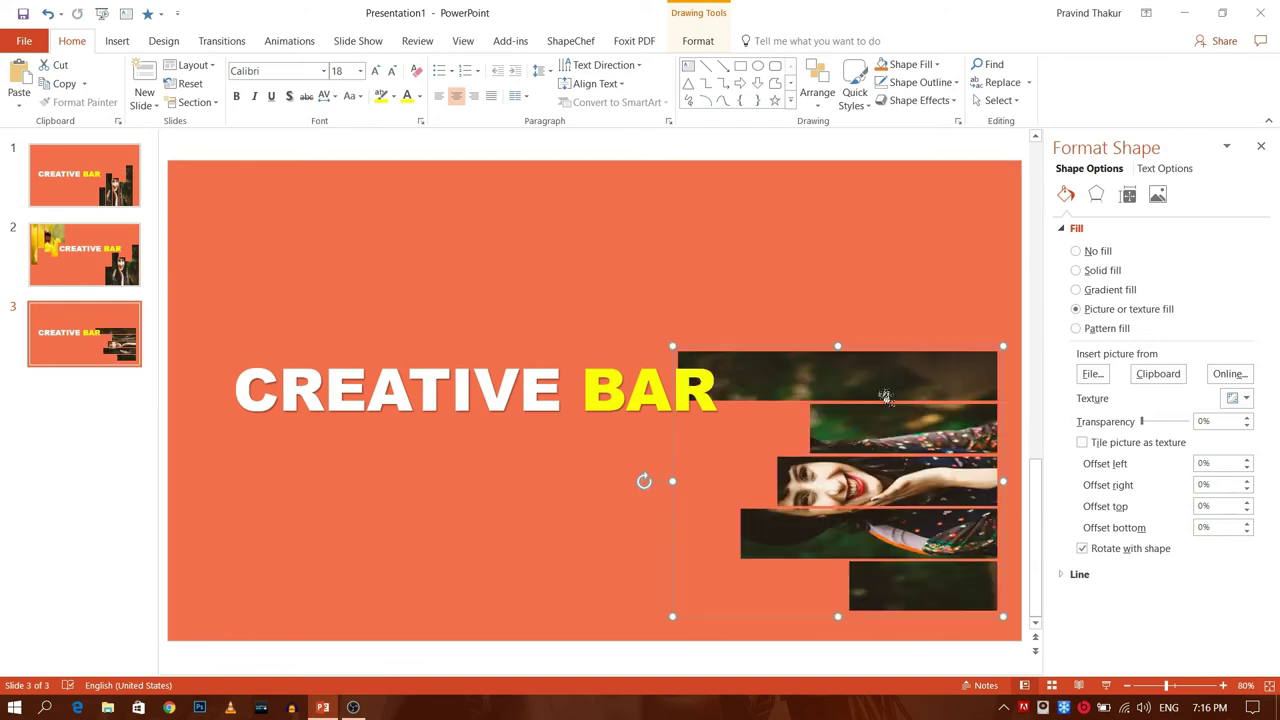
pyautogui.moveTo(873, 420); pyautogui.dragTo(919, 339)
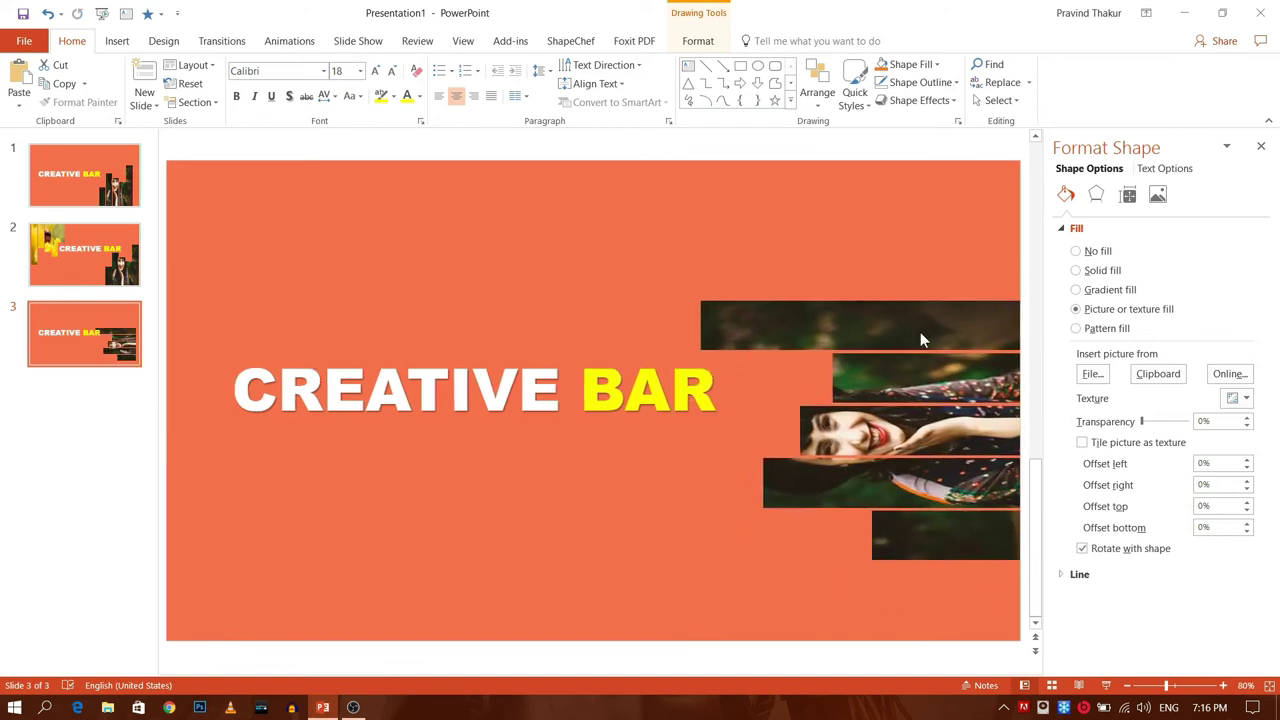
# Duplicate the bar group, flip it, and place it on the slide's left edge.
pyautogui.click(920, 334)
pyautogui.rightClick(879, 330)
pyautogui.click(912, 361)
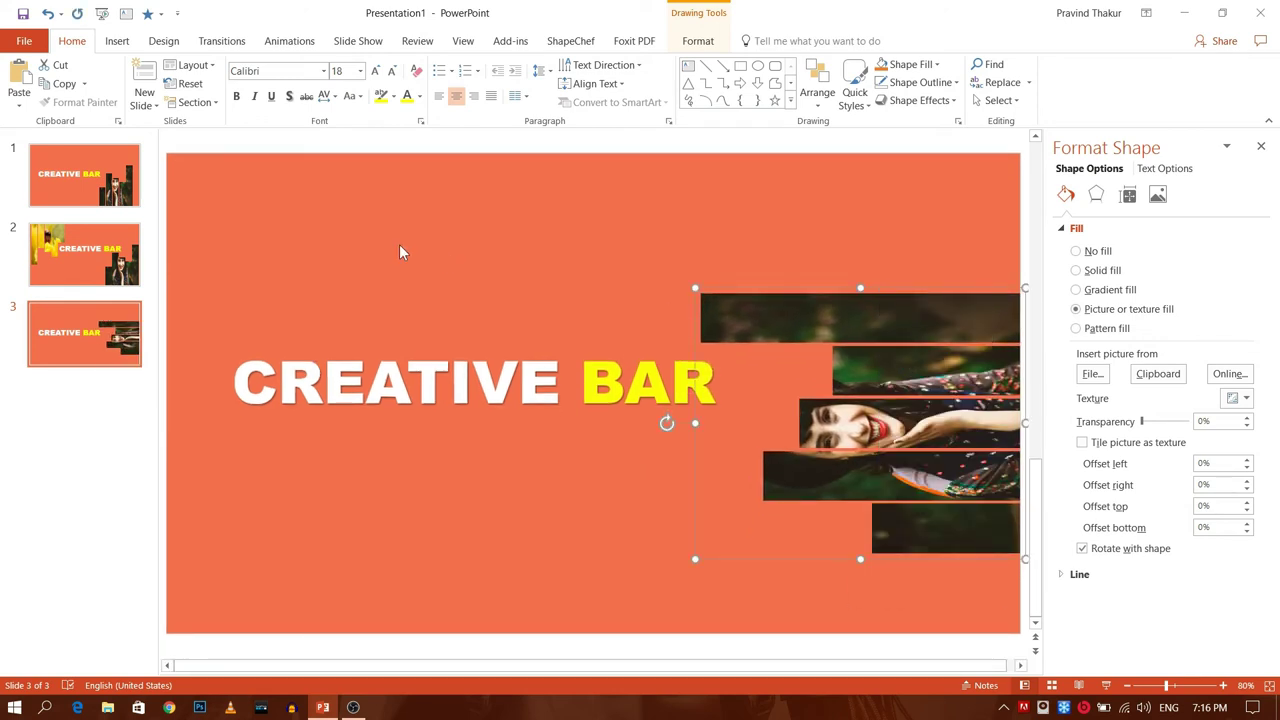
pyautogui.rightClick(400, 250)
pyautogui.click(440, 278)
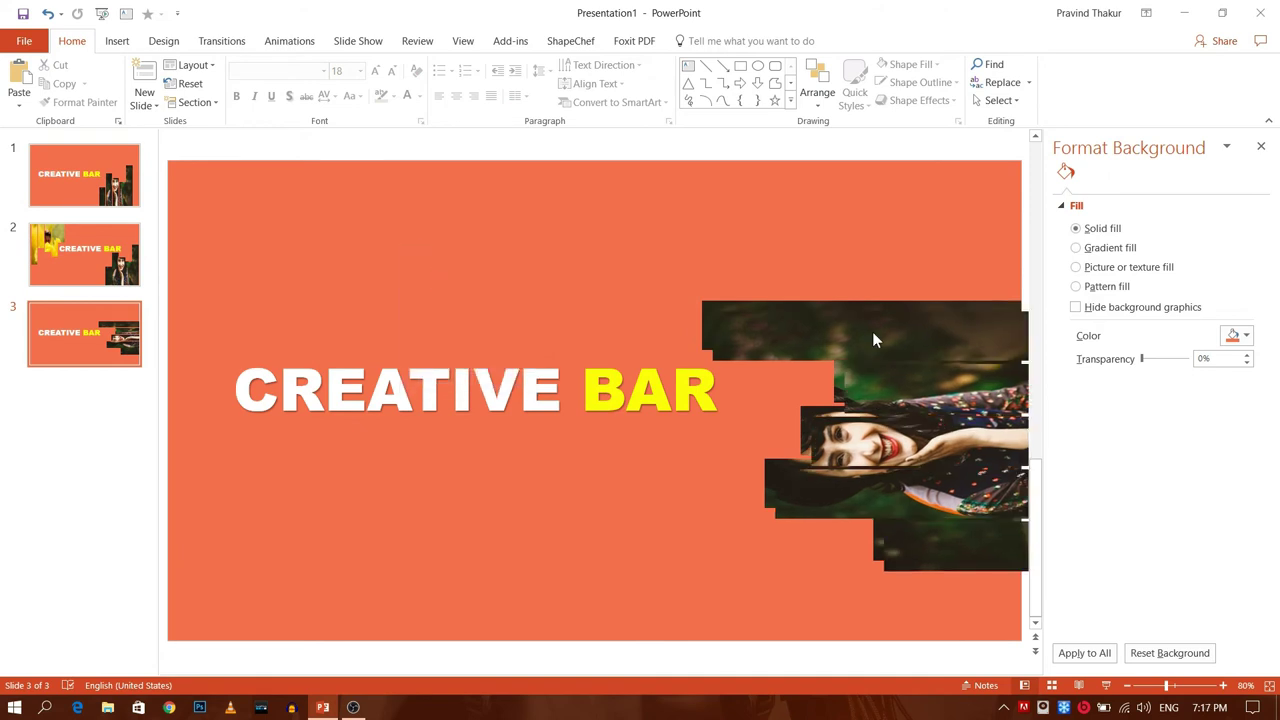
pyautogui.moveTo(740, 392); pyautogui.dragTo(268, 385)
pyautogui.click(392, 428)
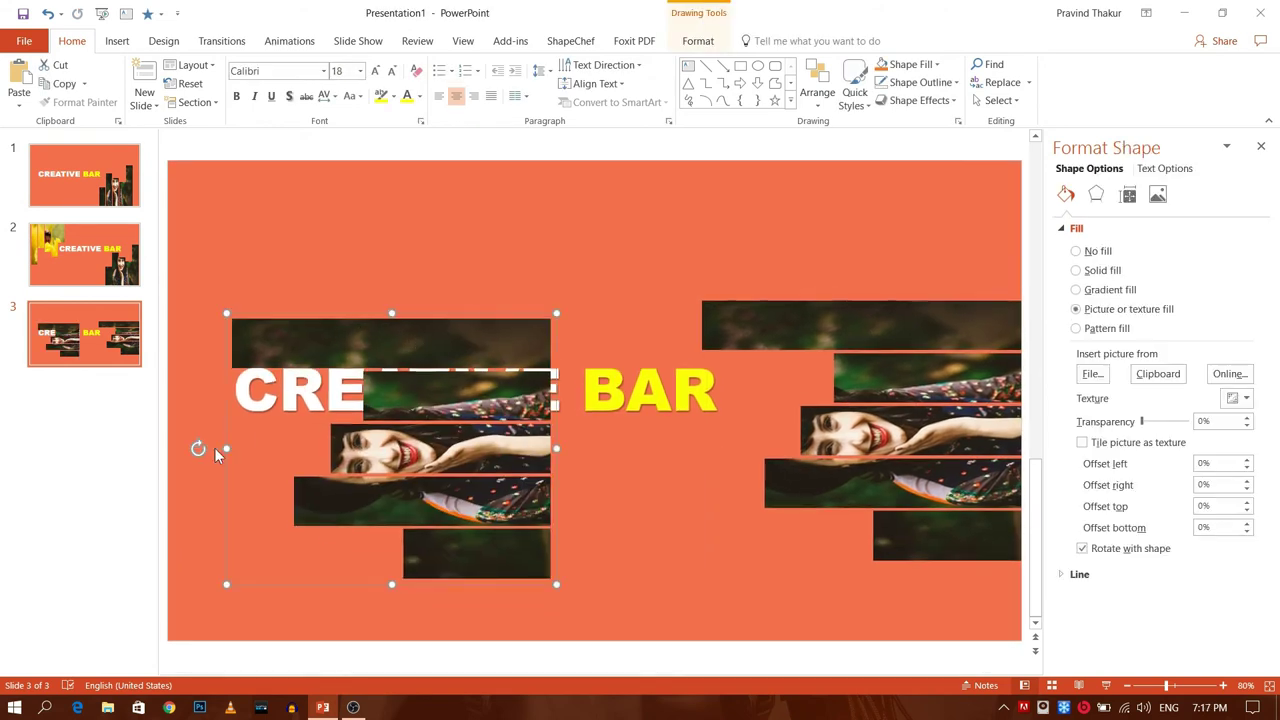
pyautogui.moveTo(198, 449)
pyautogui.mouseDown()
pyautogui.moveTo(557, 372)
pyautogui.moveTo(533, 445)
pyautogui.mouseUp()
pyautogui.moveTo(340, 400); pyautogui.dragTo(258, 380)
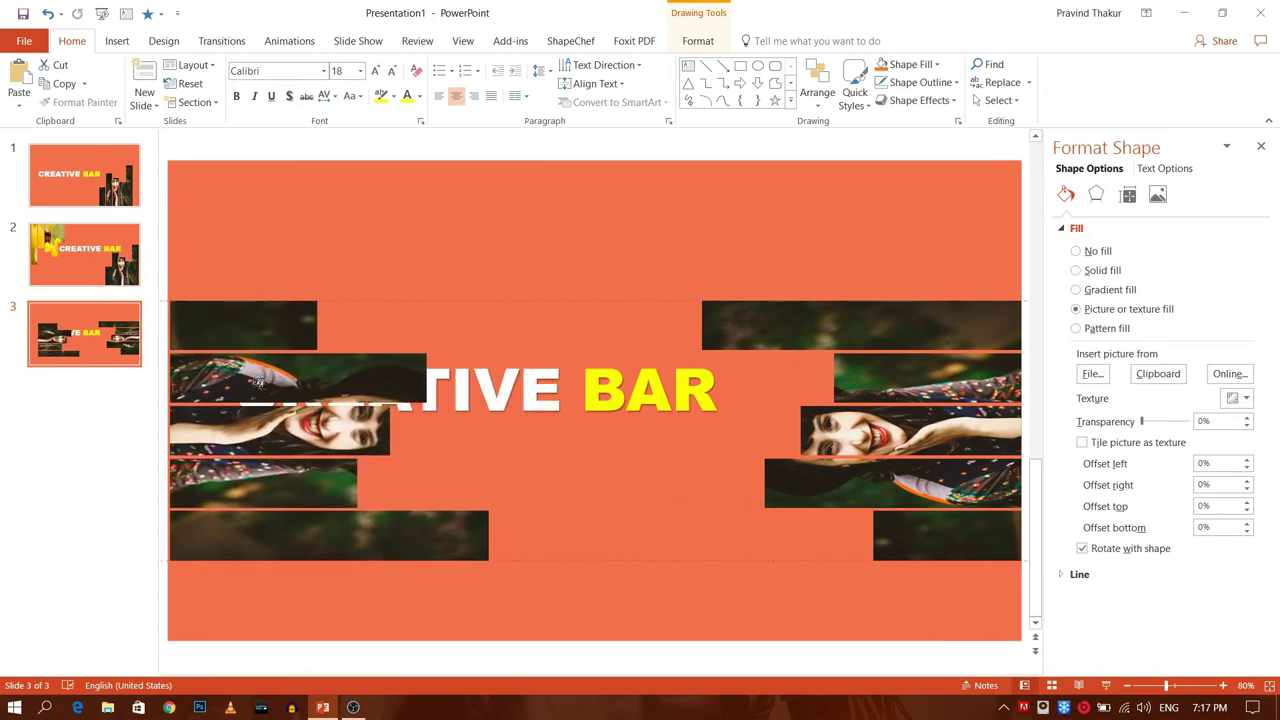
# Break the title so CREATIVE sits above BAR, centred between the bars.
pyautogui.click(473, 395)
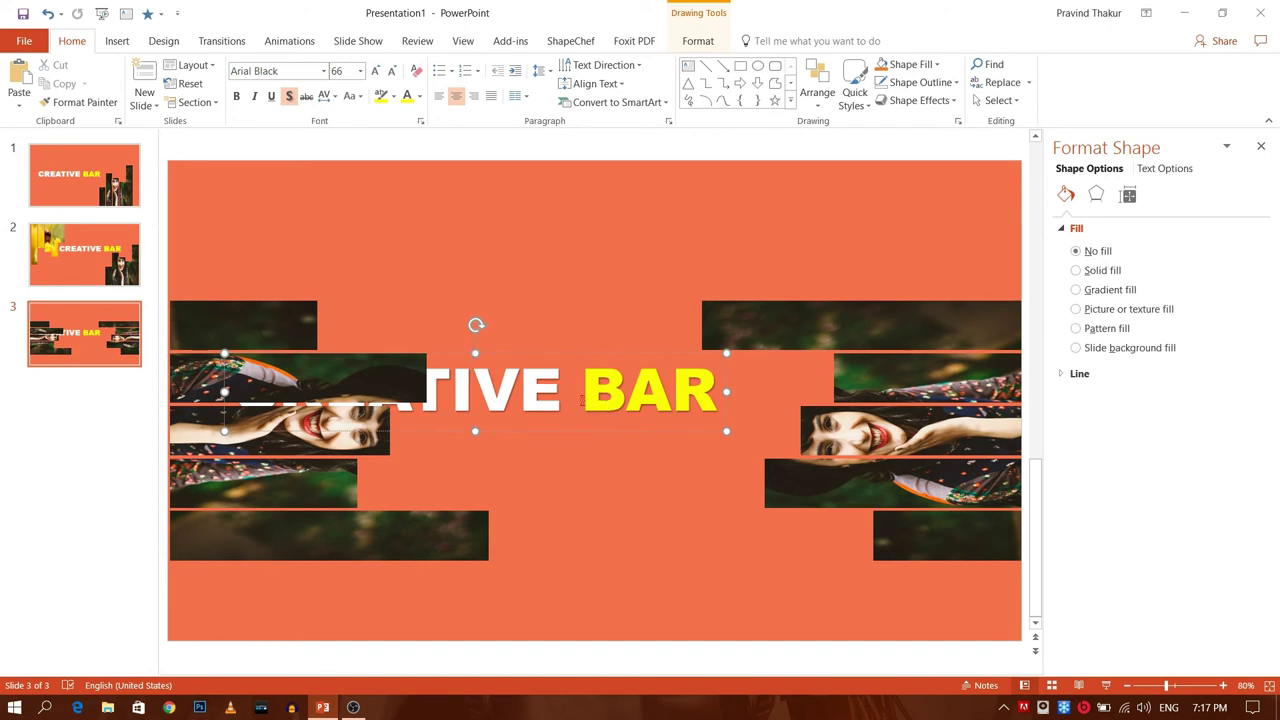
pyautogui.click(581, 400)
pyautogui.press('Return')
pyautogui.moveTo(575, 345); pyautogui.dragTo(710, 365)
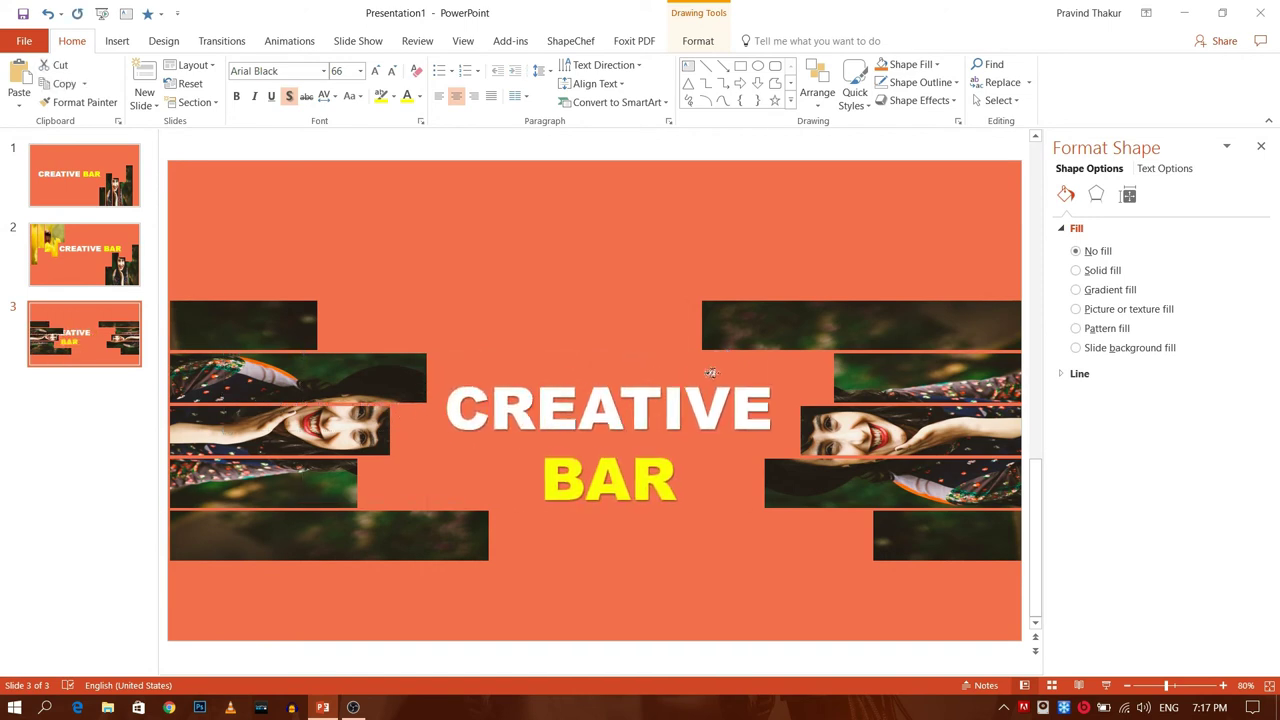
pyautogui.press('Tab')
# Fill the left bar group with the city-lights photo via Shape Fill > Picture.
pyautogui.click(698, 41)
pyautogui.click(600, 64)
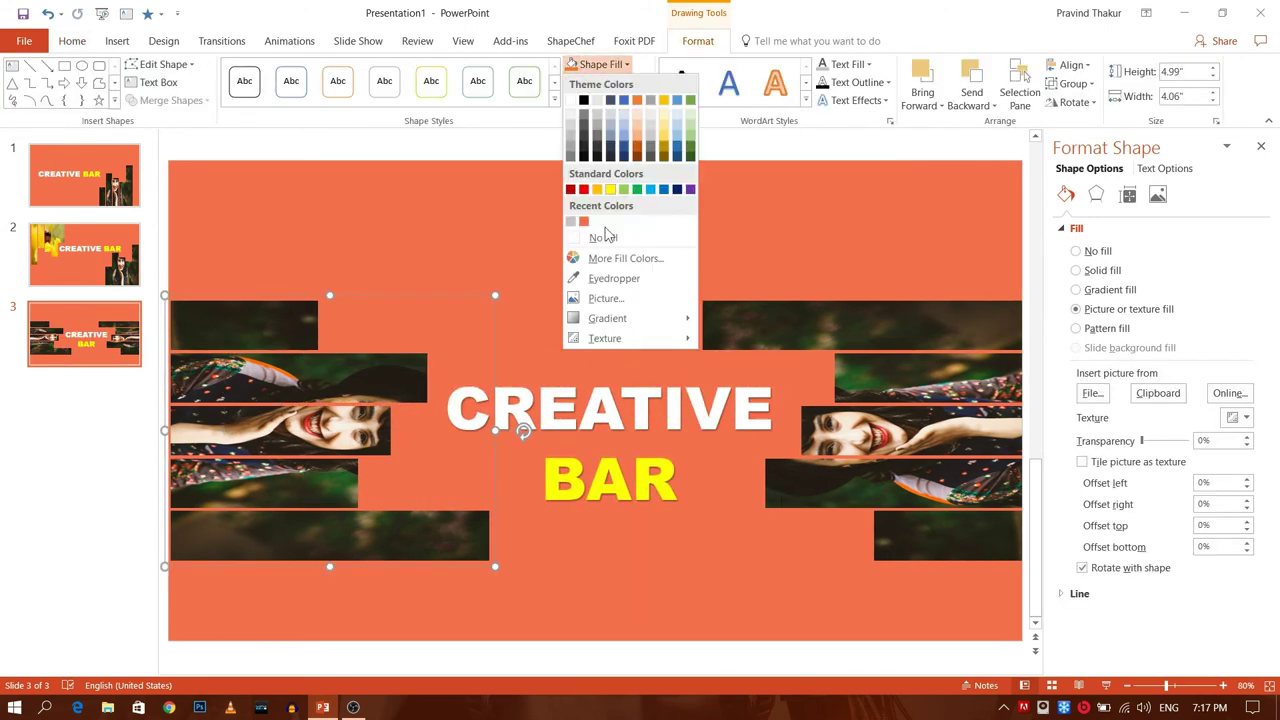
pyautogui.click(604, 299)
pyautogui.click(871, 551)
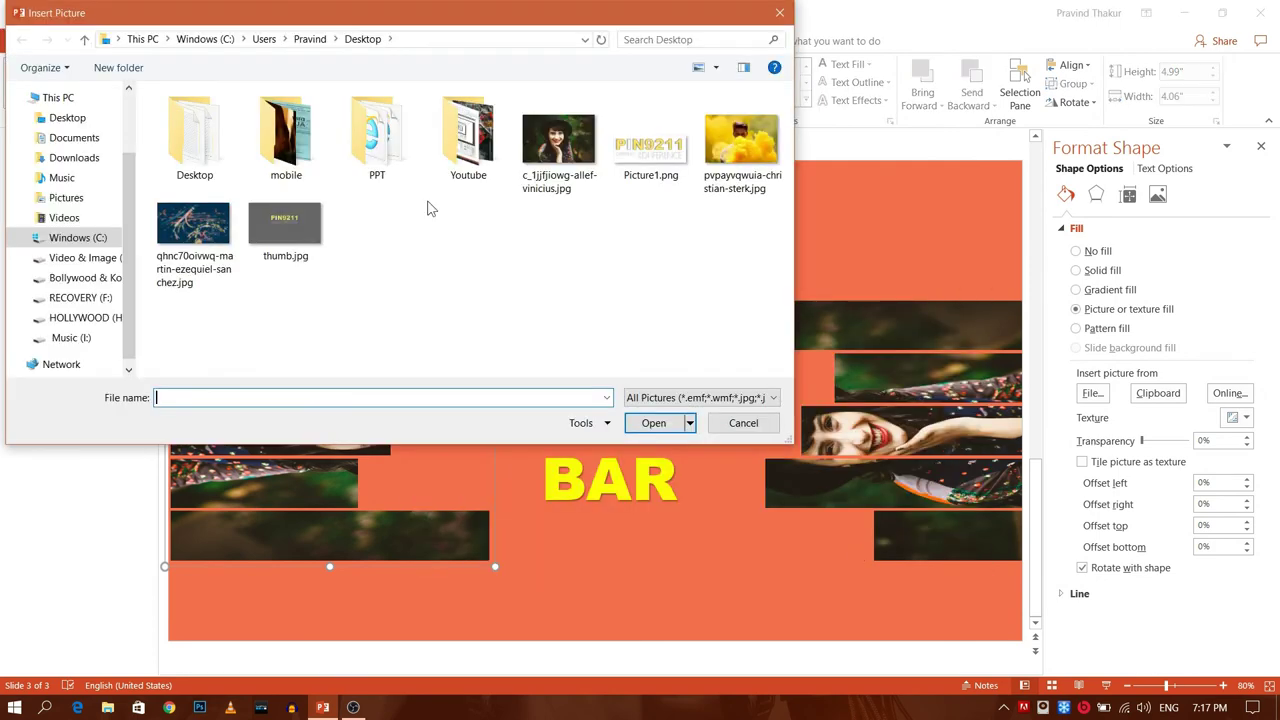
pyautogui.click(176, 247)
pyautogui.click(653, 422)
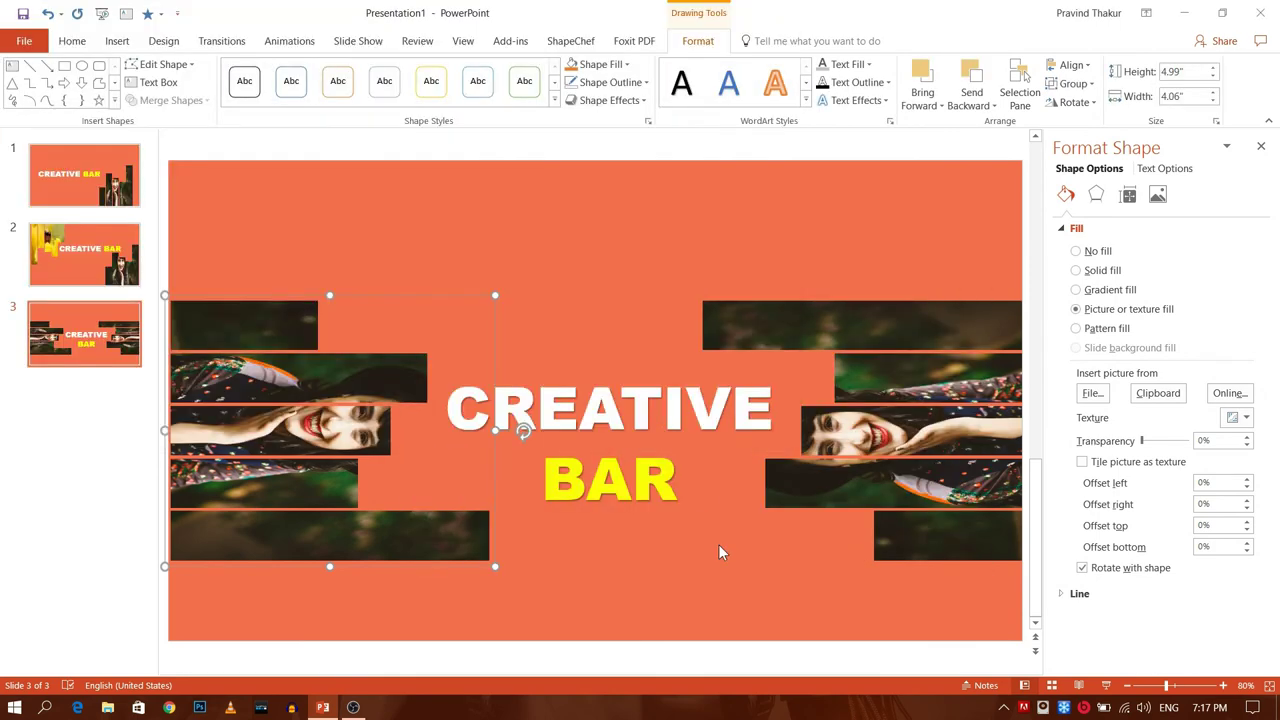
pyautogui.click(1082, 568)
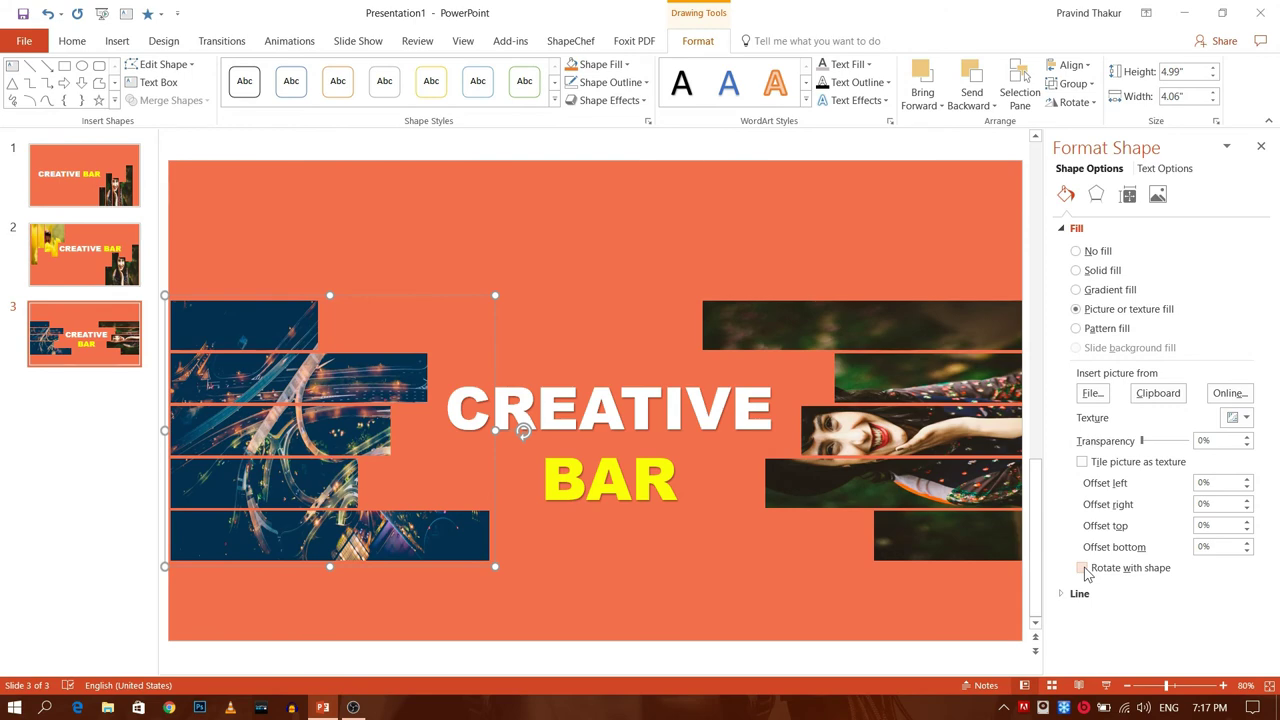
pyautogui.click(1082, 568)
# Fill the right bar group with the same city-lights photo.
pyautogui.click(600, 64)
pyautogui.click(612, 295)
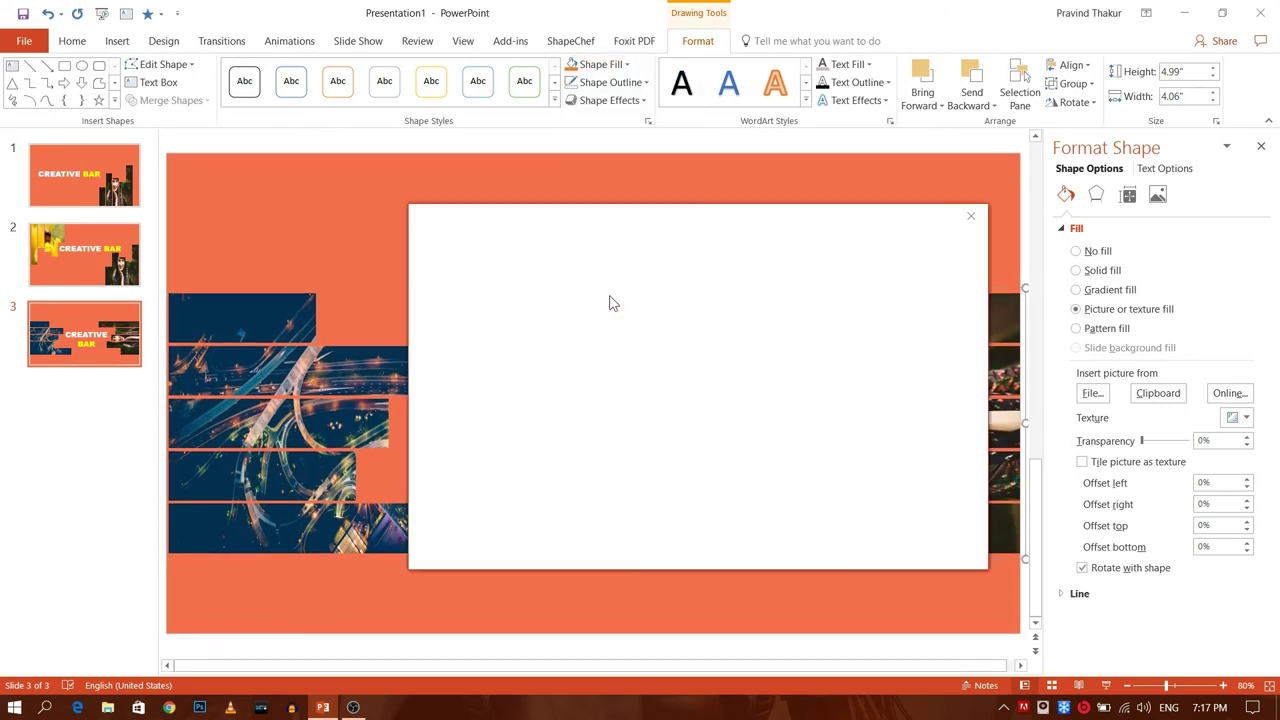
pyautogui.click(863, 551)
pyautogui.click(193, 225)
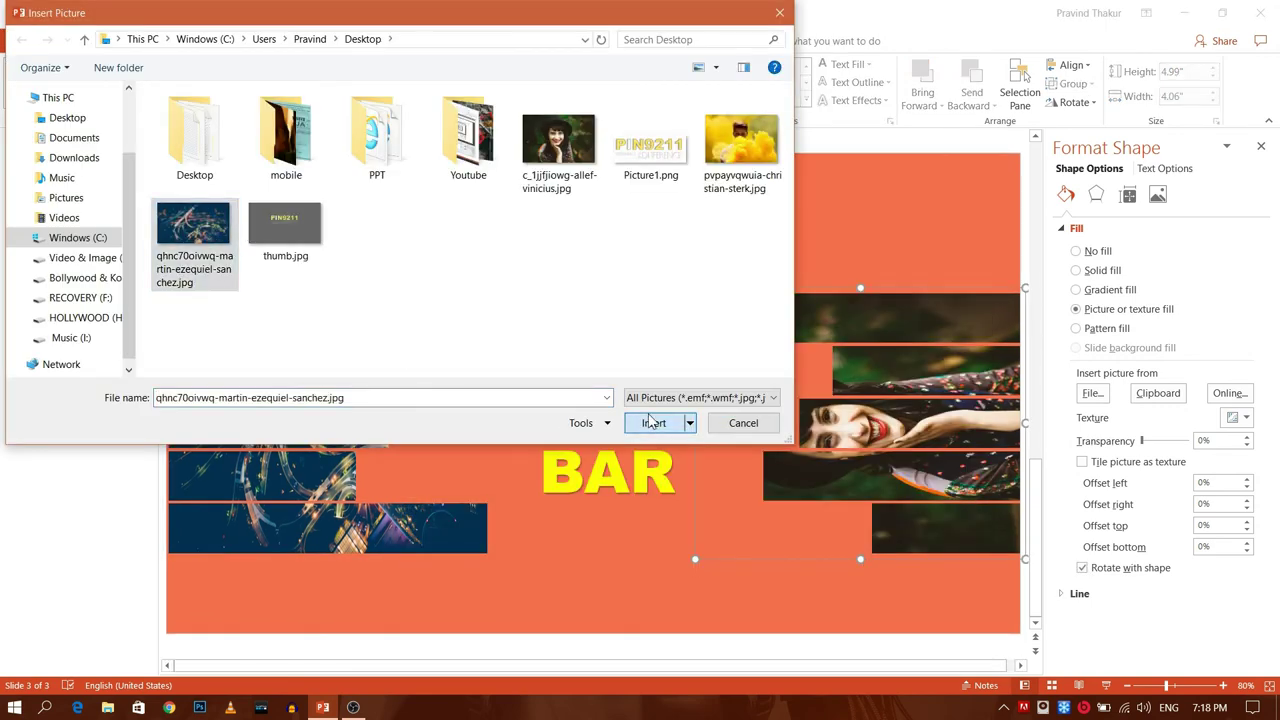
pyautogui.click(653, 422)
# Nudge the title up and lengthen the top-left and bottom-right bars toward it.
pyautogui.click(576, 564)
pyautogui.click(600, 352)
pyautogui.moveTo(594, 366); pyautogui.dragTo(598, 362)
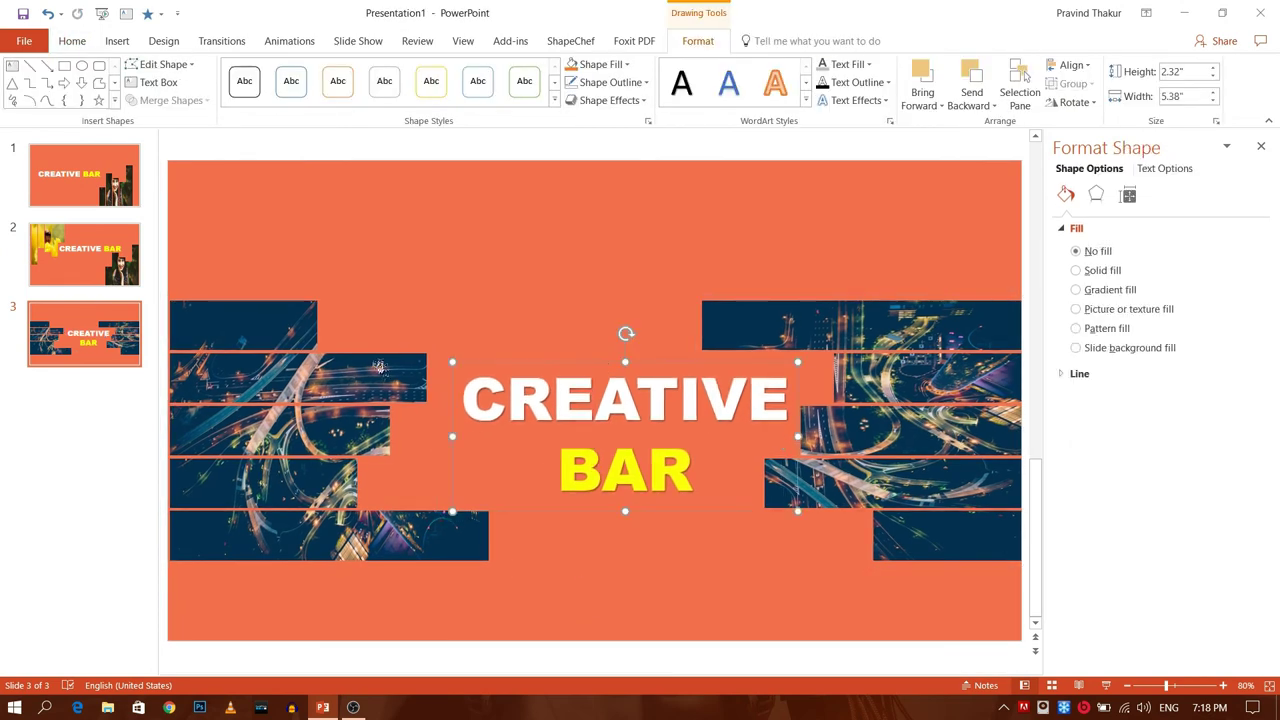
pyautogui.moveTo(170, 300); pyautogui.dragTo(508, 350)
pyautogui.hotkey('ctrl', 'z')
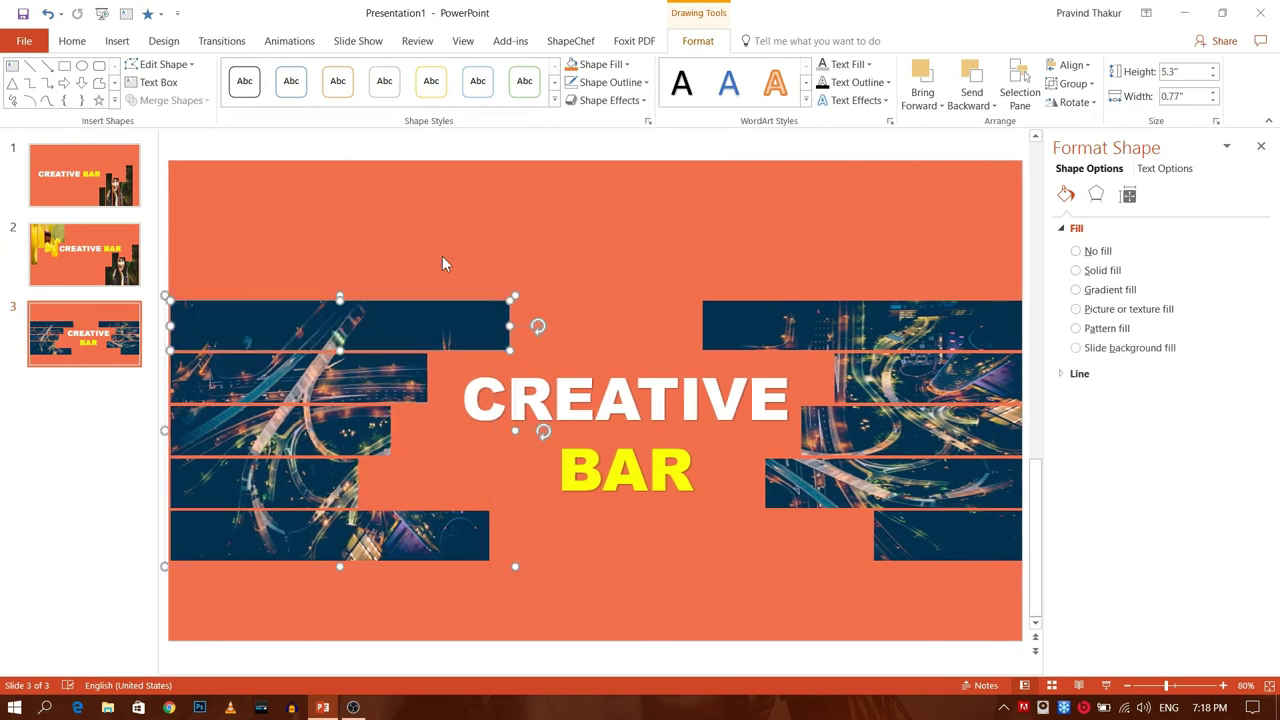
pyautogui.click(565, 297)
pyautogui.moveTo(1020, 560); pyautogui.dragTo(670, 540)
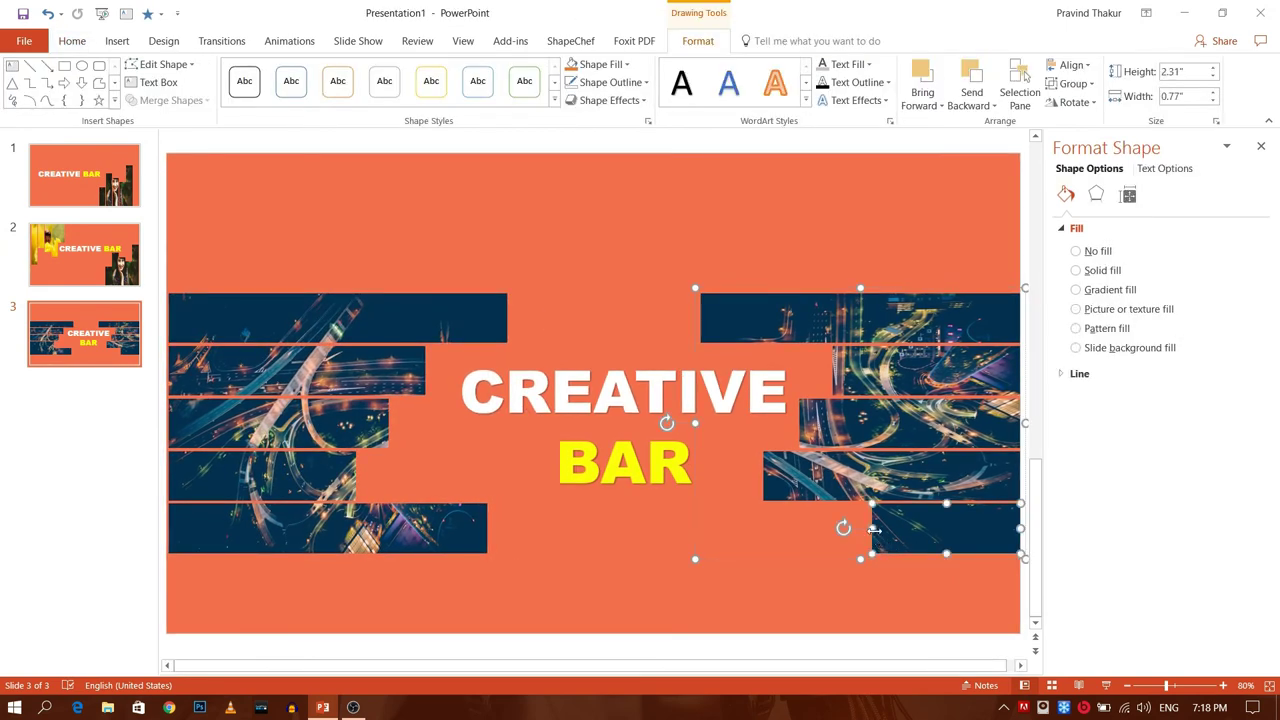
pyautogui.hotkey('ctrl', 'z')
pyautogui.click(500, 613)
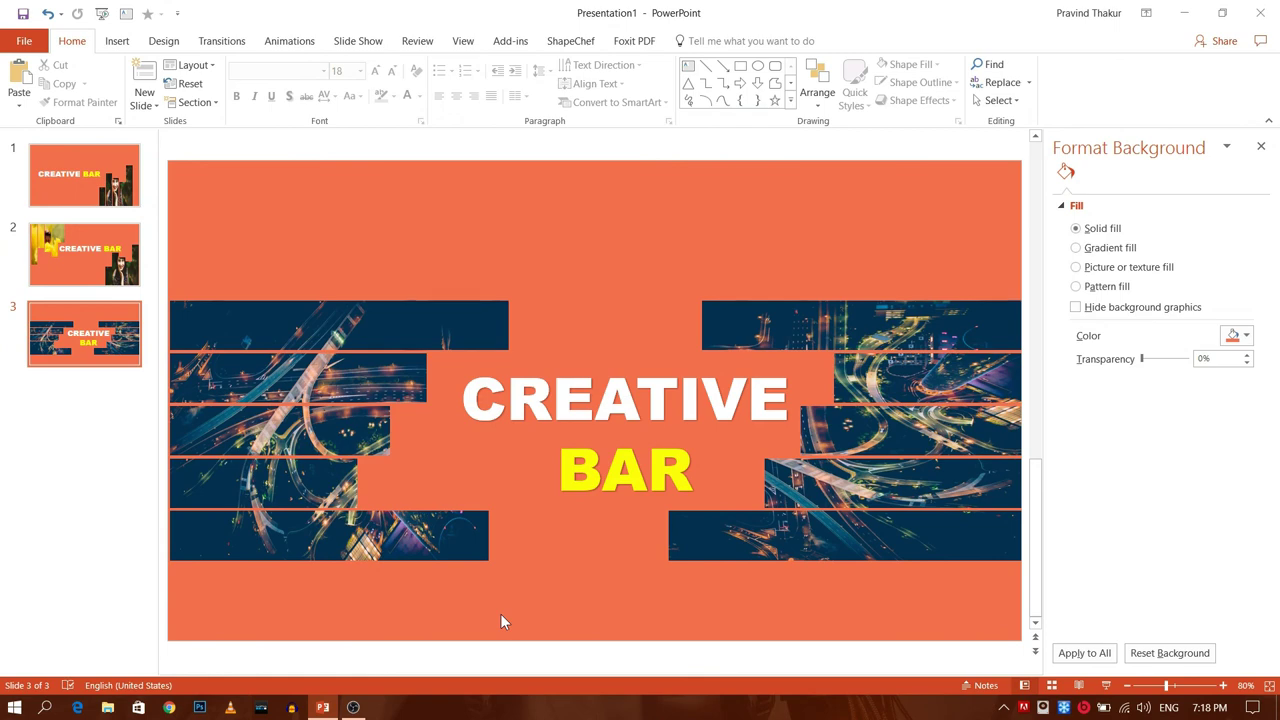
# Give slide 1 a Fade transition that advances automatically after 00:00.00, not on click.
pyautogui.click(73, 179)
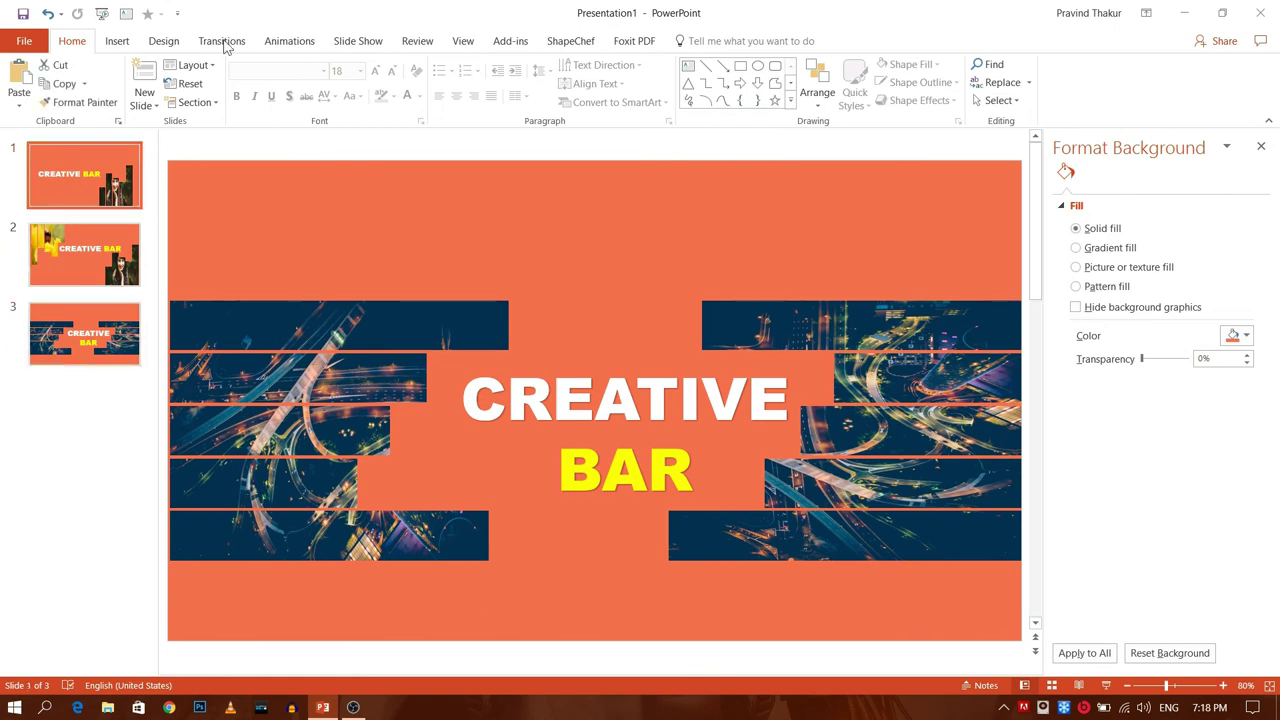
pyautogui.click(222, 42)
pyautogui.click(226, 90)
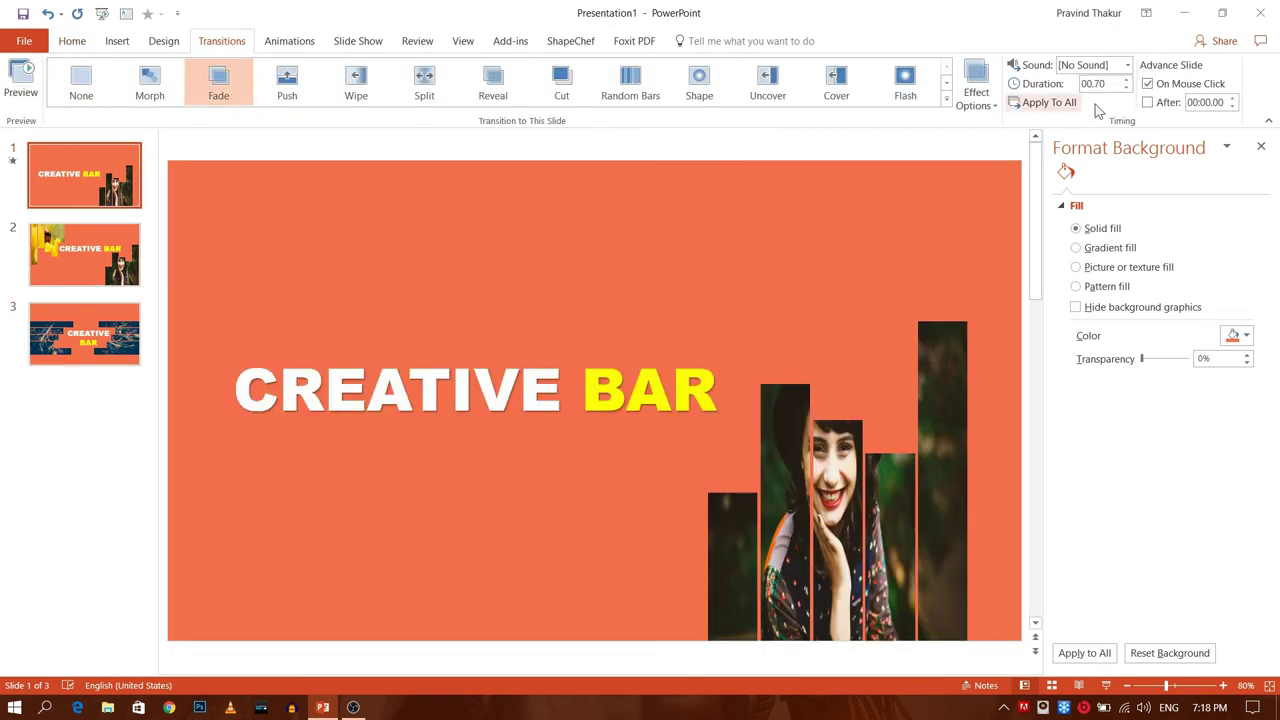
pyautogui.click(1147, 102)
pyautogui.click(1147, 84)
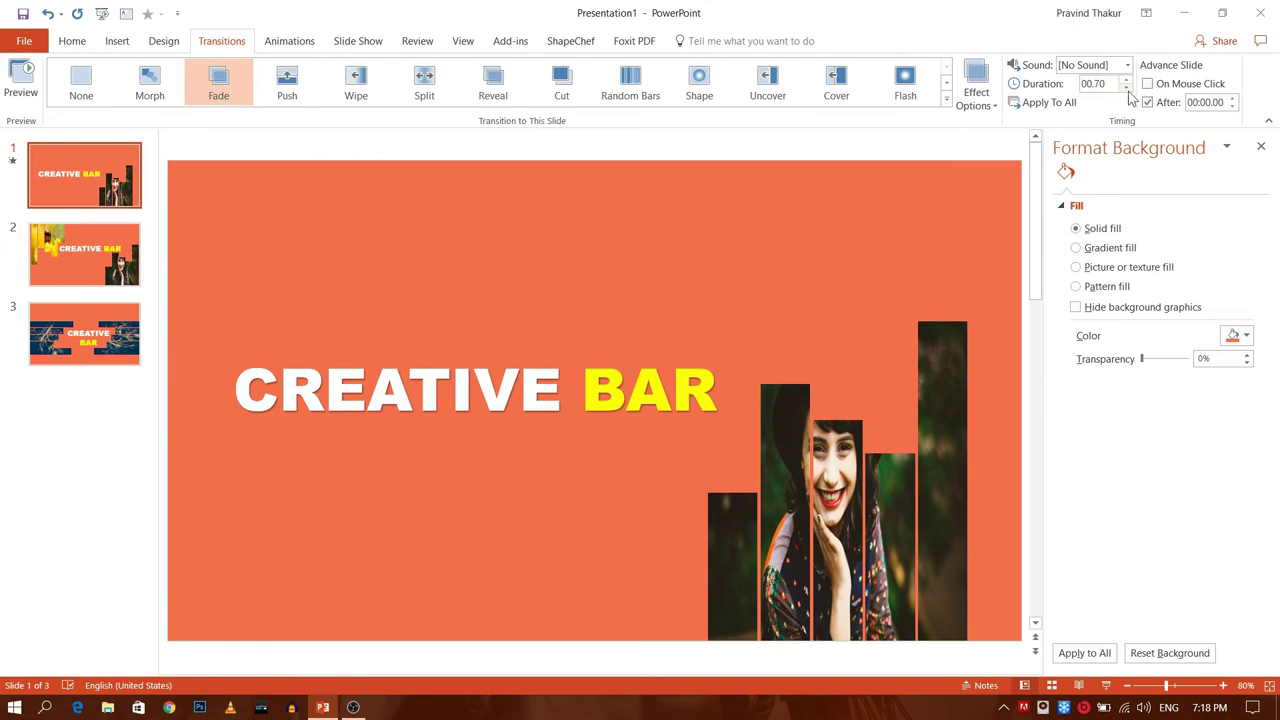